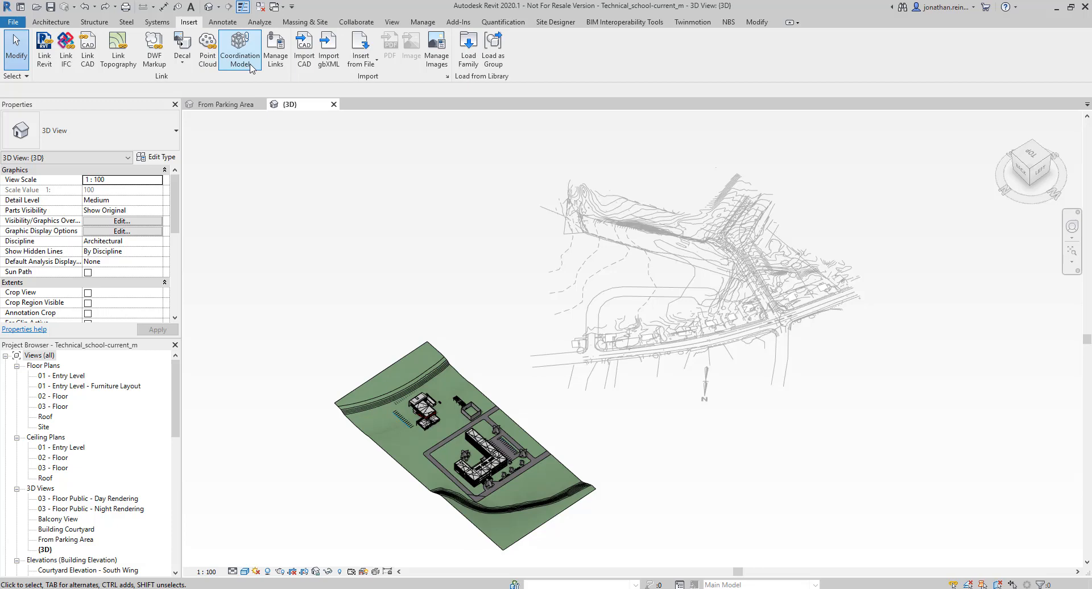
Review the Revit models linked to the project in Manage Links
{"action": "left_click", "coordinate": [275, 50]}
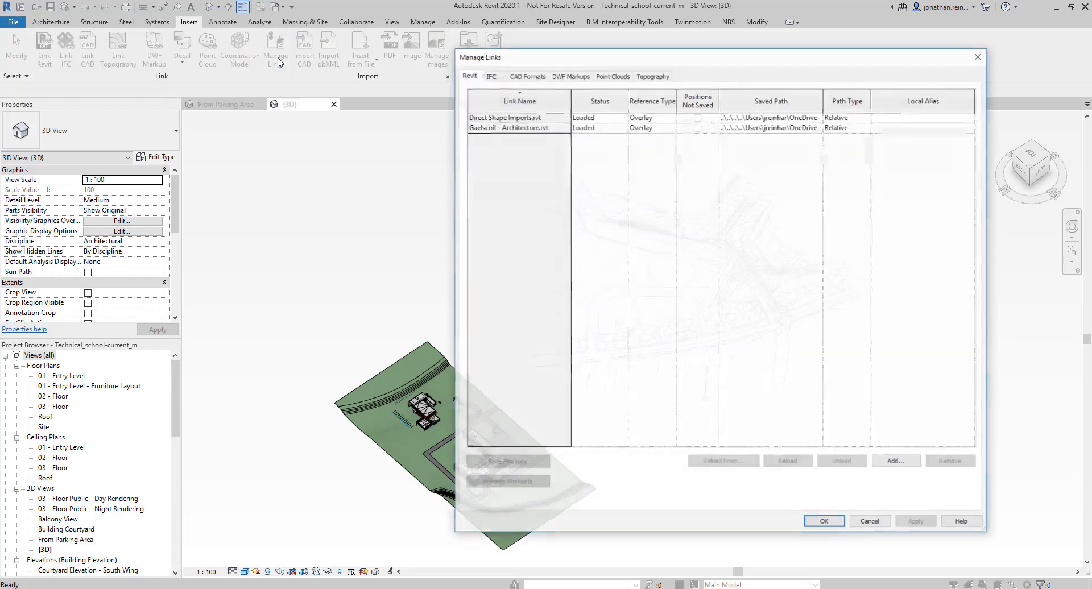
{"action": "left_click", "coordinate": [871, 522]}
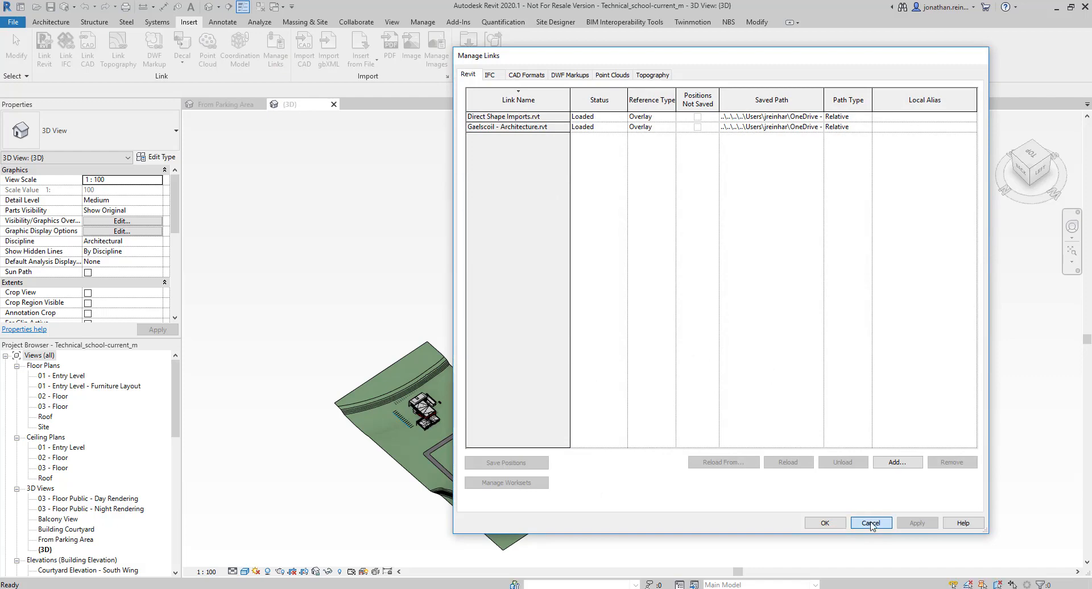
Examine the U-shaped school building, one of its exterior walls, and the surrounding site with the neighbouring CAD drawing
{"action": "scroll", "coordinate": [484, 475], "scroll_direction": "up", "scroll_amount": 8}
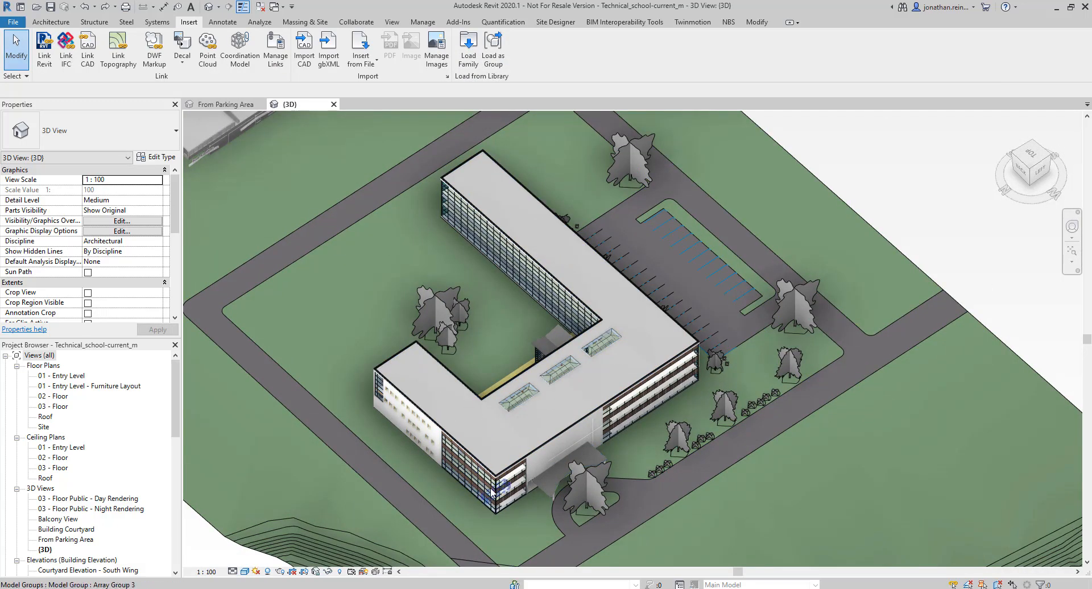
{"action": "left_click", "coordinate": [422, 452]}
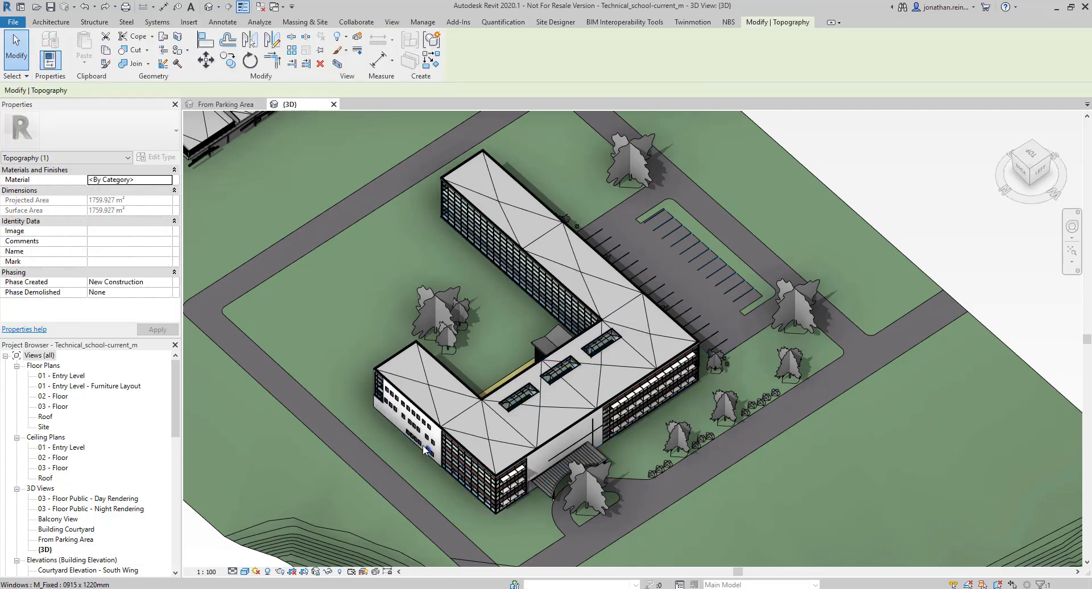
{"action": "left_click", "coordinate": [422, 433]}
{"action": "scroll", "coordinate": [546, 515], "scroll_direction": "down", "scroll_amount": 3}
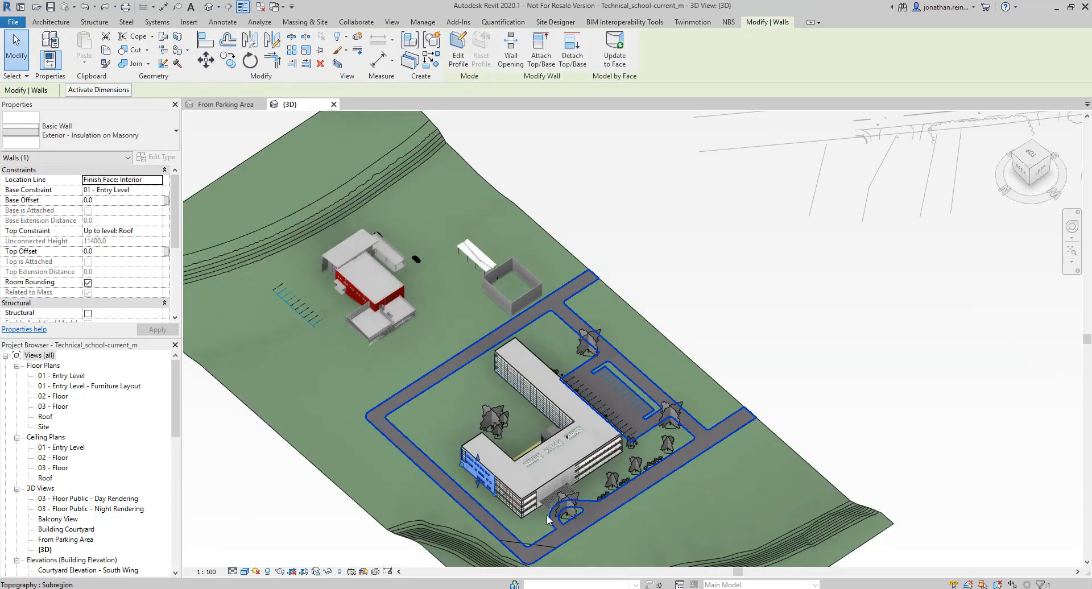
{"action": "scroll", "coordinate": [489, 472], "scroll_direction": "down", "scroll_amount": 3}
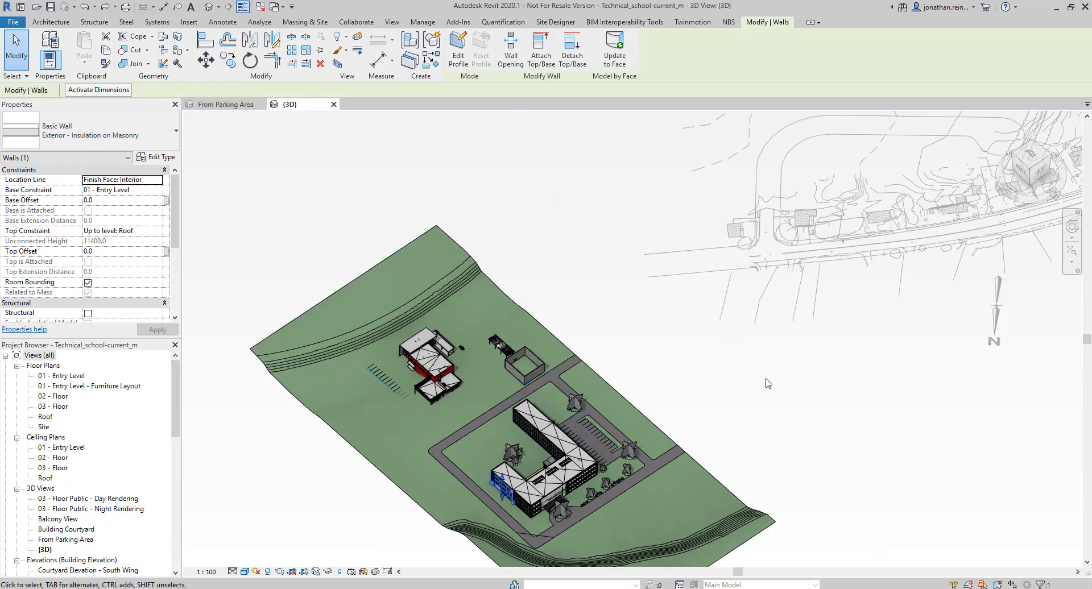
{"action": "scroll", "coordinate": [766, 380], "scroll_direction": "down", "scroll_amount": 5}
{"action": "middle_click_drag", "start_coordinate": [869, 389], "coordinate": [767, 397]}
{"action": "scroll", "coordinate": [640, 389], "scroll_direction": "up", "scroll_amount": 4}
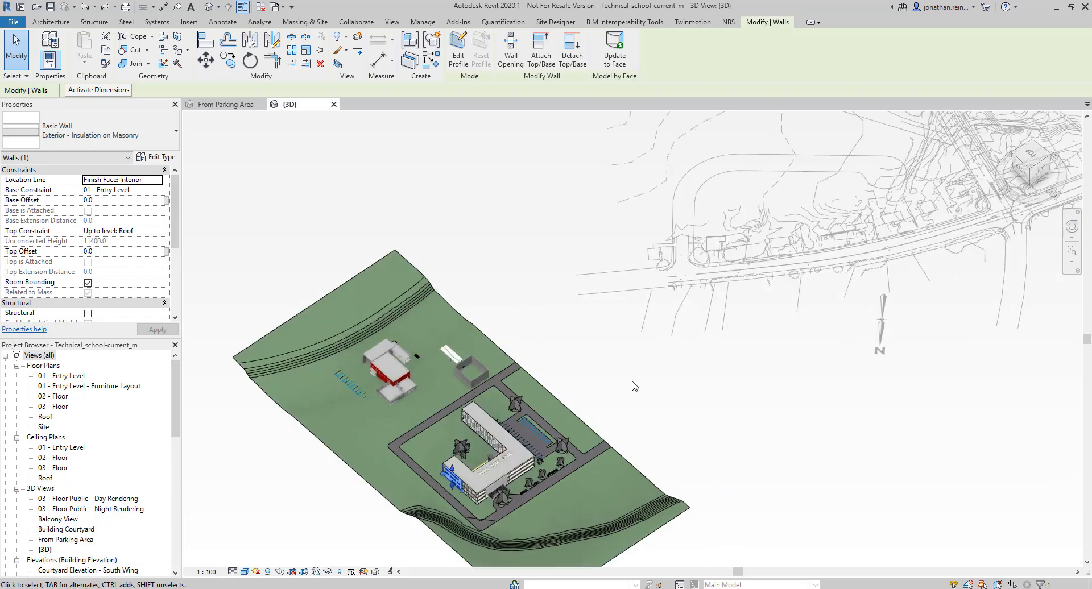
{"action": "left_click", "coordinate": [576, 356]}
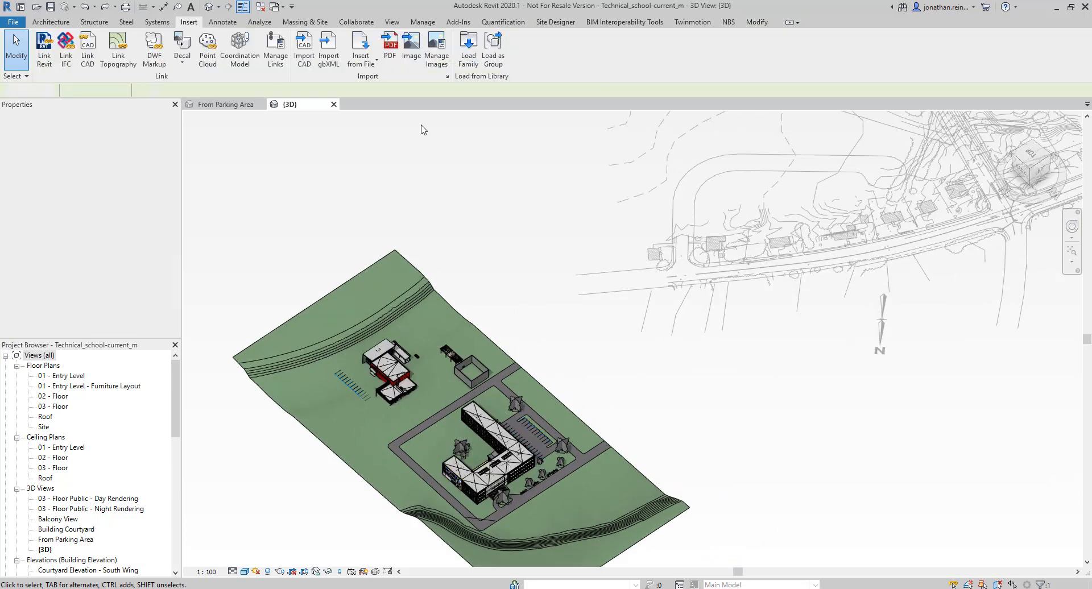
Browse the Revit files available for linking and preview Direct Shape Imports
{"action": "left_click", "coordinate": [50, 23]}
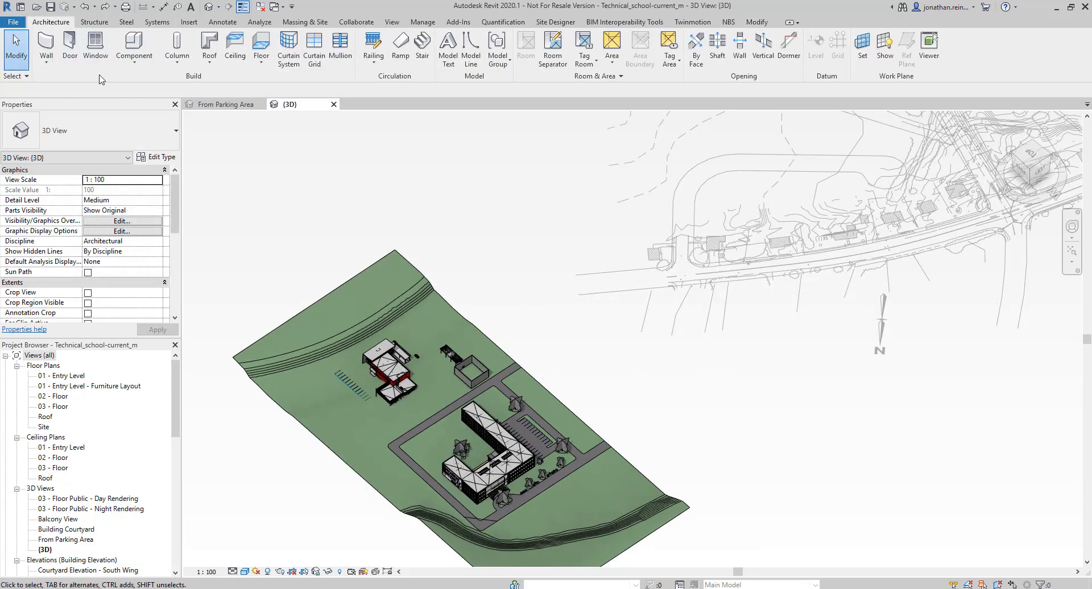
{"action": "left_click", "coordinate": [188, 24]}
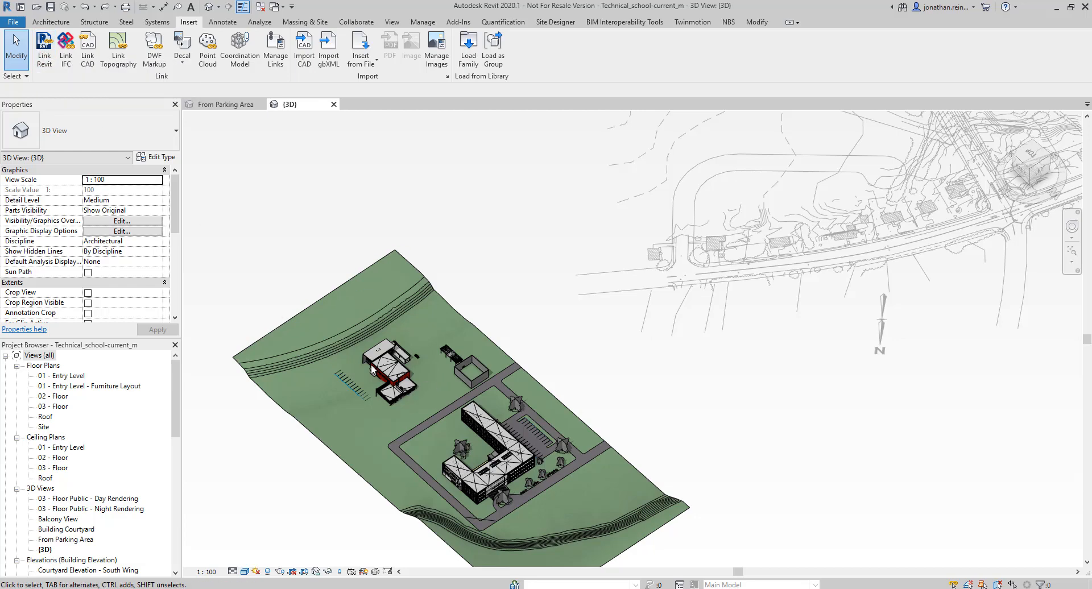
{"action": "left_click", "coordinate": [44, 51]}
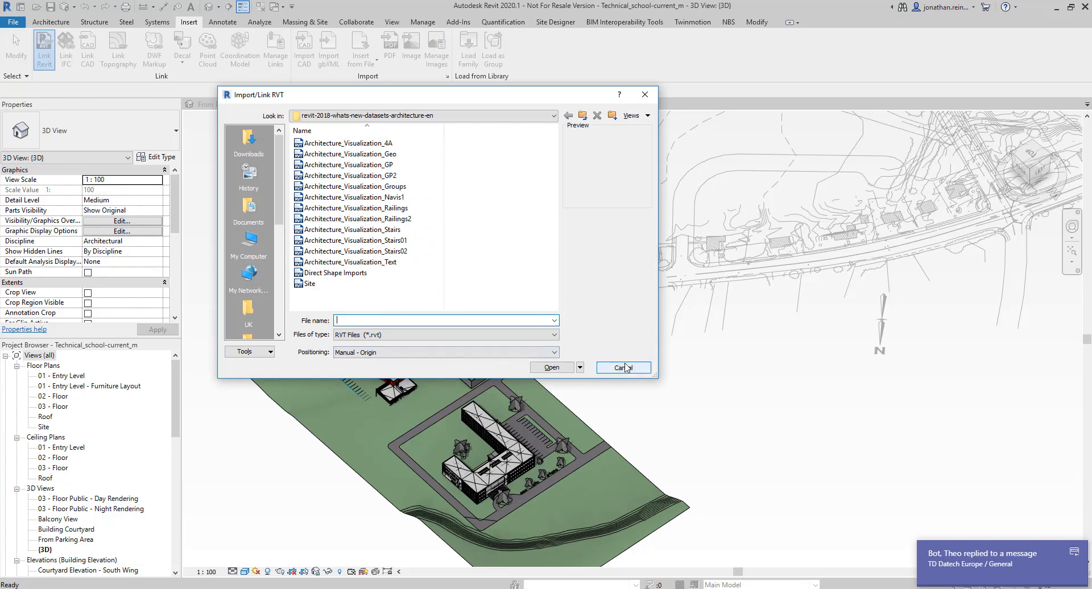
{"action": "left_click", "coordinate": [336, 273]}
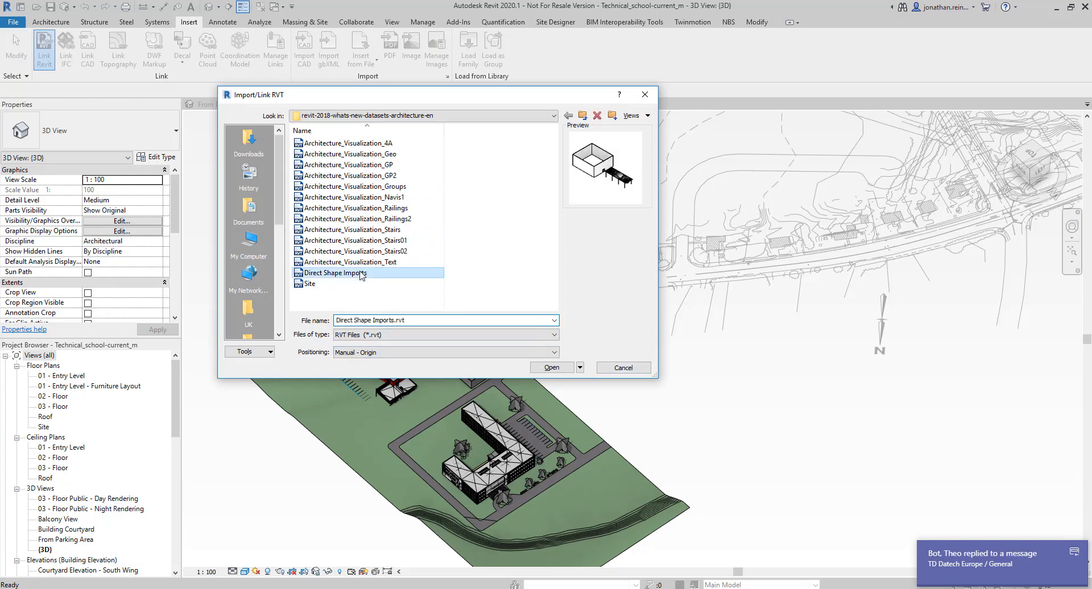
{"action": "left_click", "coordinate": [551, 367]}
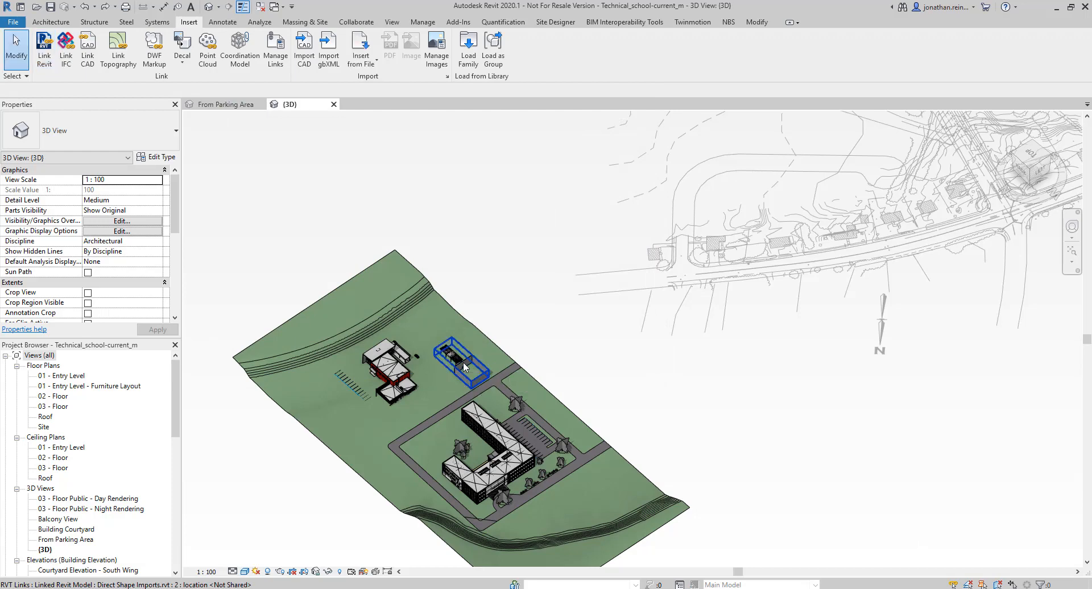
Inspect the linked models Direct Shape Imports.rvt and Gaelscoil - Architecture.rvt placed on the site
{"action": "scroll", "coordinate": [463, 362], "scroll_direction": "up", "scroll_amount": 5}
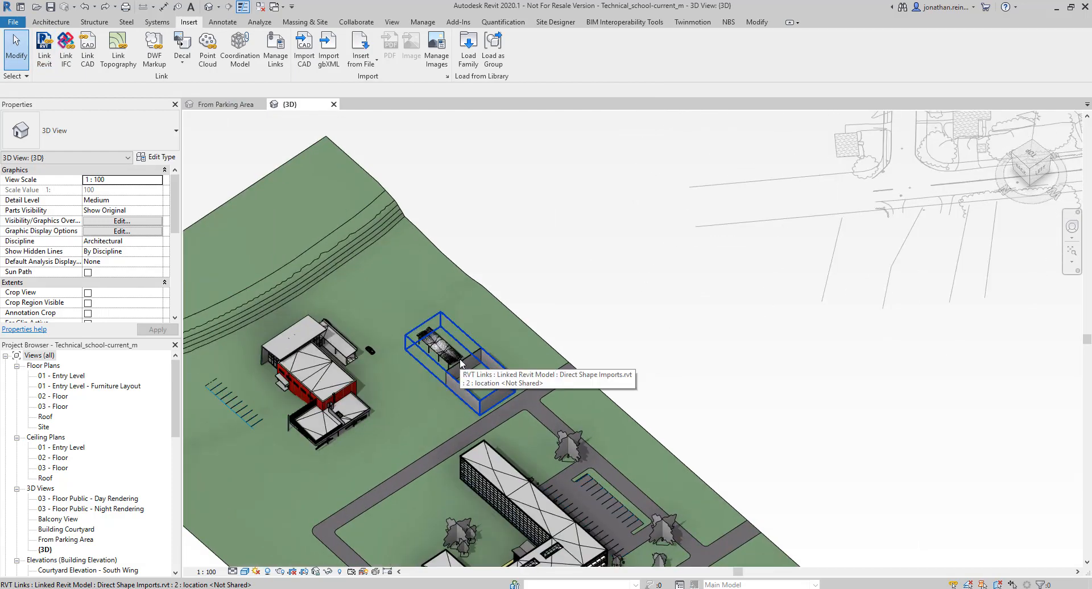
{"action": "left_click", "coordinate": [461, 362]}
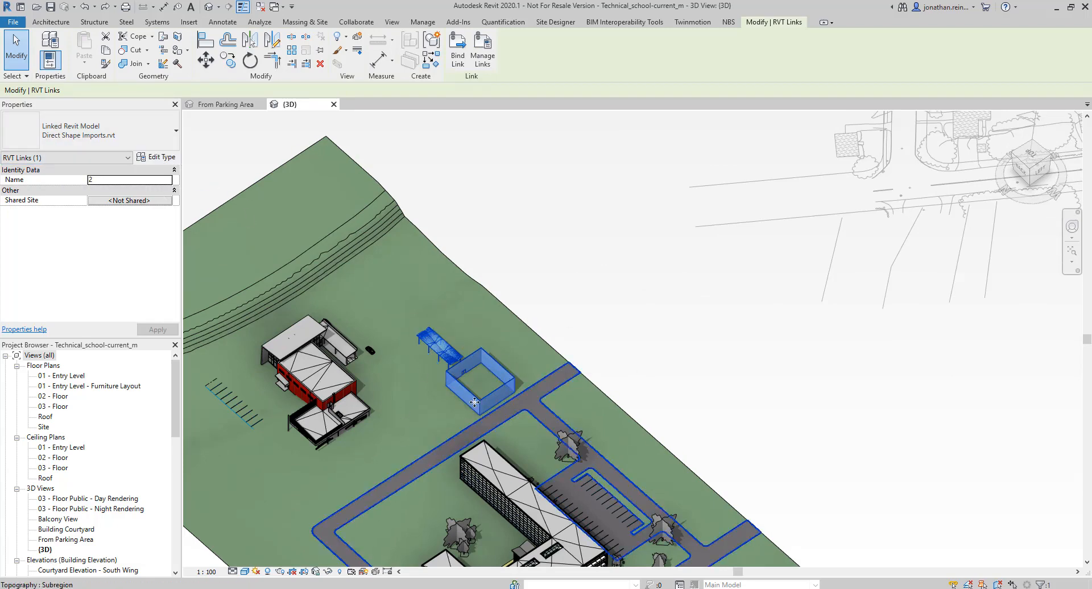
{"action": "left_click", "coordinate": [571, 195]}
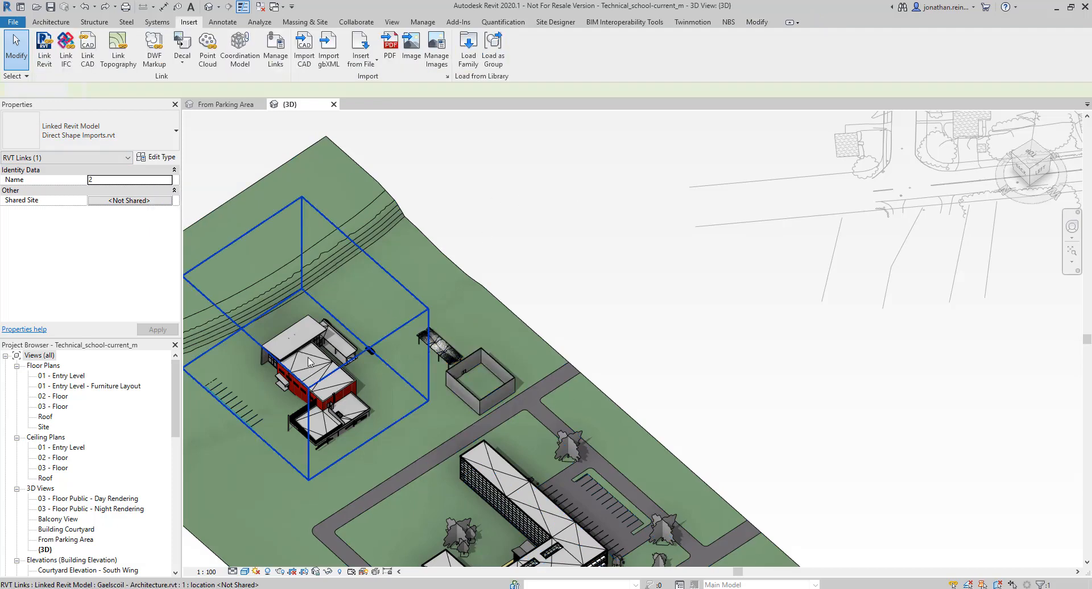
{"action": "left_click", "coordinate": [330, 384]}
{"action": "scroll", "coordinate": [390, 317], "scroll_direction": "down", "scroll_amount": 3}
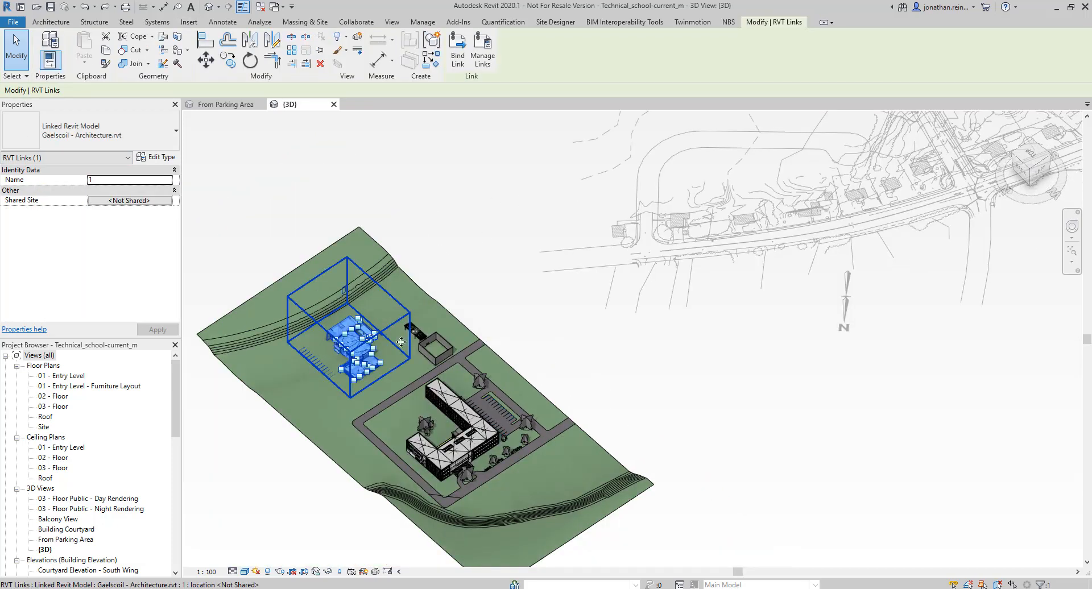
{"action": "scroll", "coordinate": [401, 342], "scroll_direction": "up", "scroll_amount": 5}
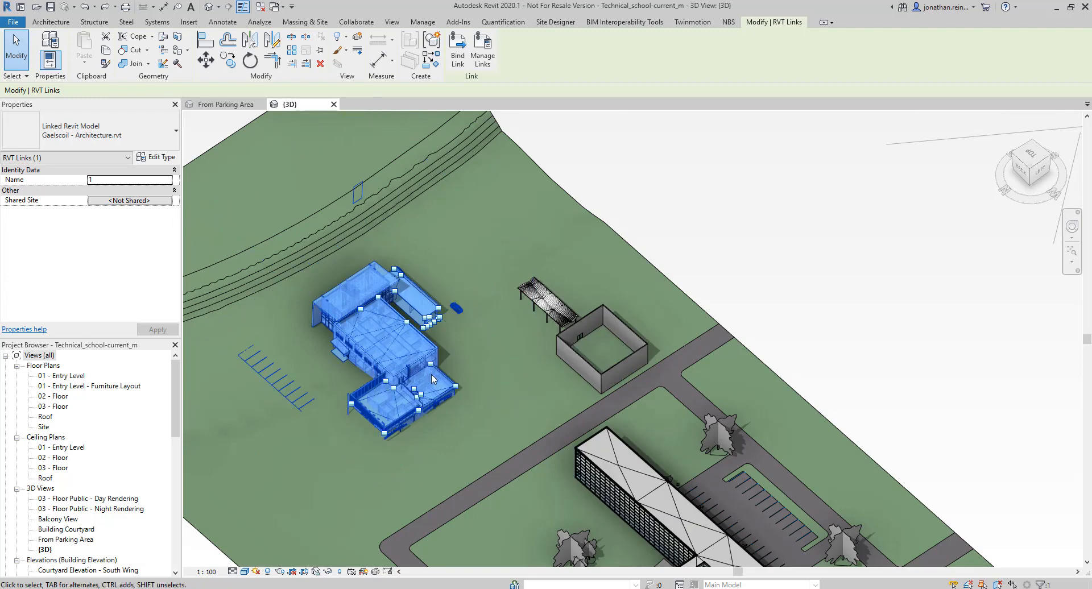
{"action": "scroll", "coordinate": [491, 369], "scroll_direction": "down", "scroll_amount": 6}
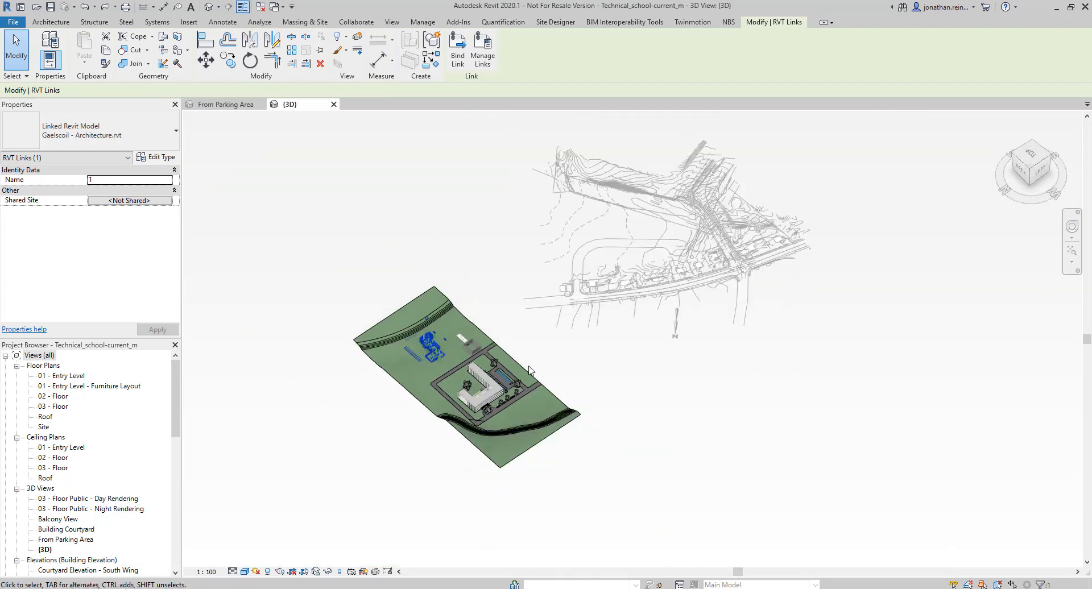
Inspect the imported Site File.dwg from the top view, down to the hatched house footprint on Lot 1121
{"action": "left_click", "coordinate": [812, 469]}
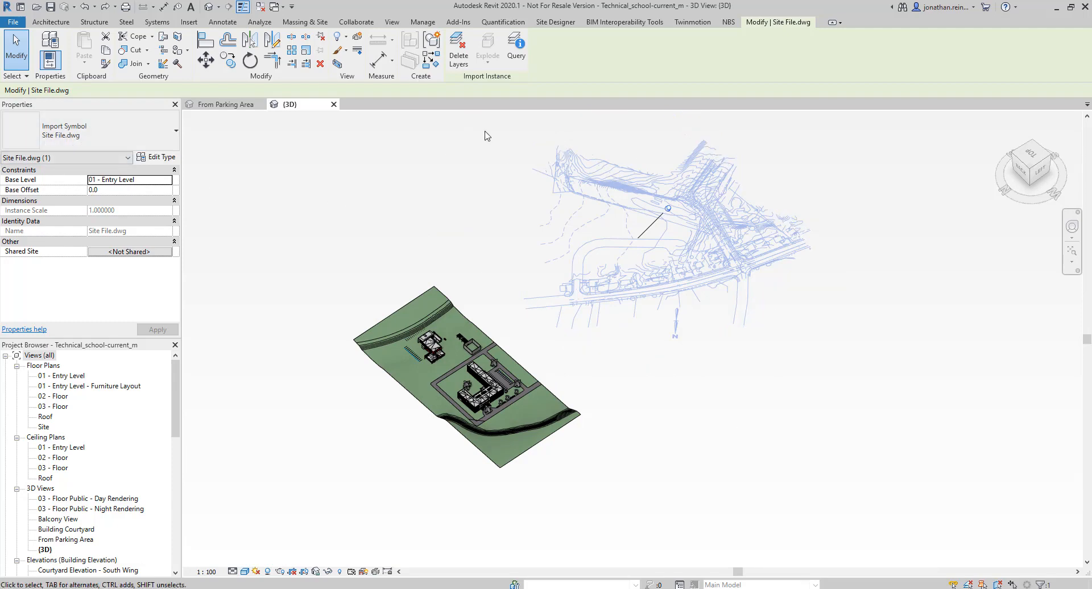
{"action": "scroll", "coordinate": [688, 224], "scroll_direction": "up", "scroll_amount": 2}
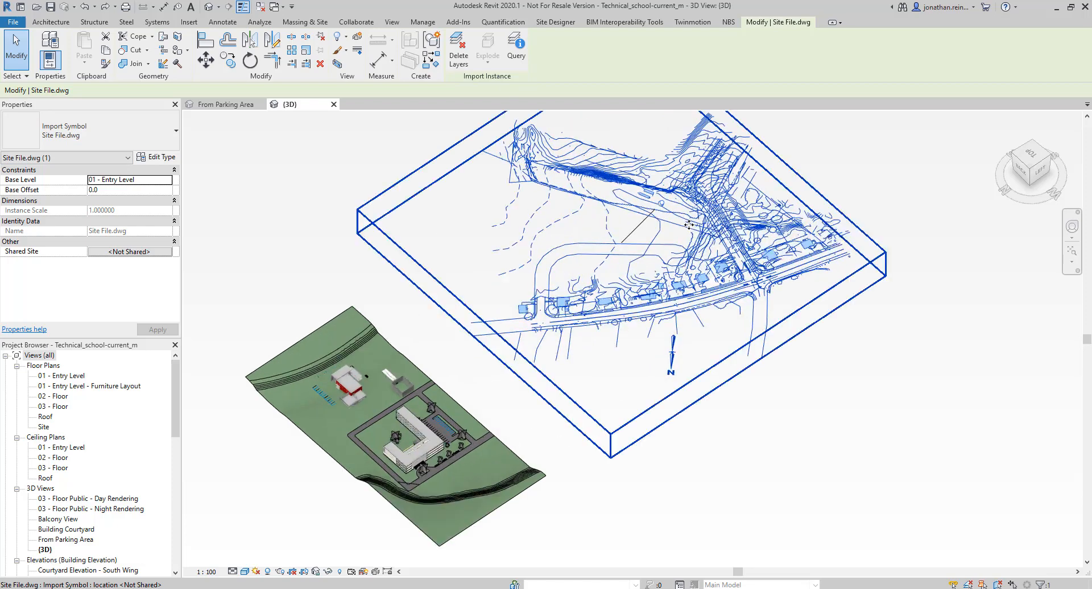
{"action": "left_click", "coordinate": [1028, 159]}
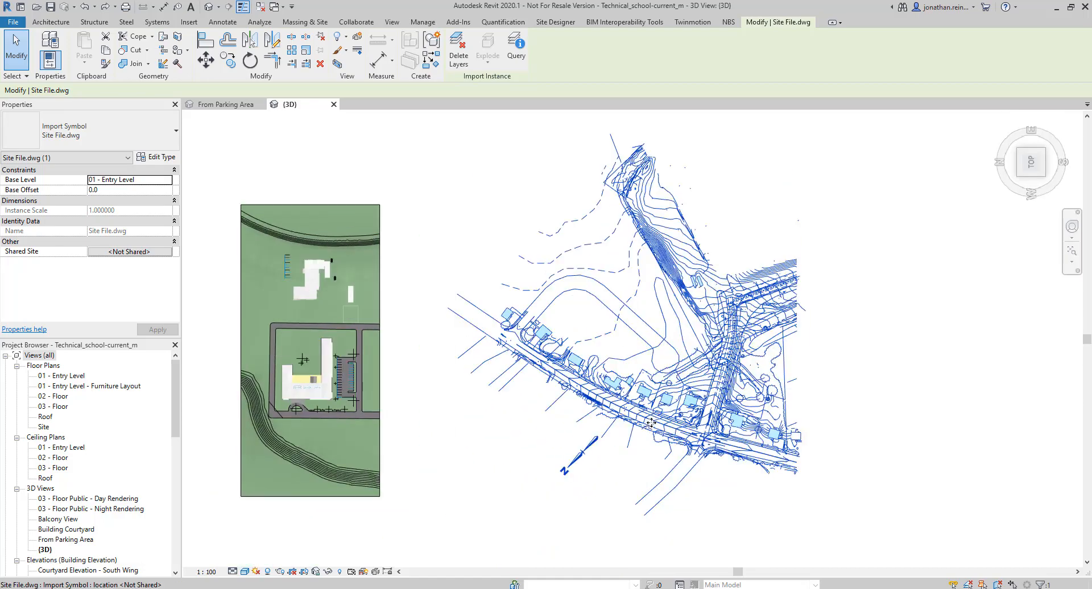
{"action": "scroll", "coordinate": [650, 422], "scroll_direction": "up", "scroll_amount": 8}
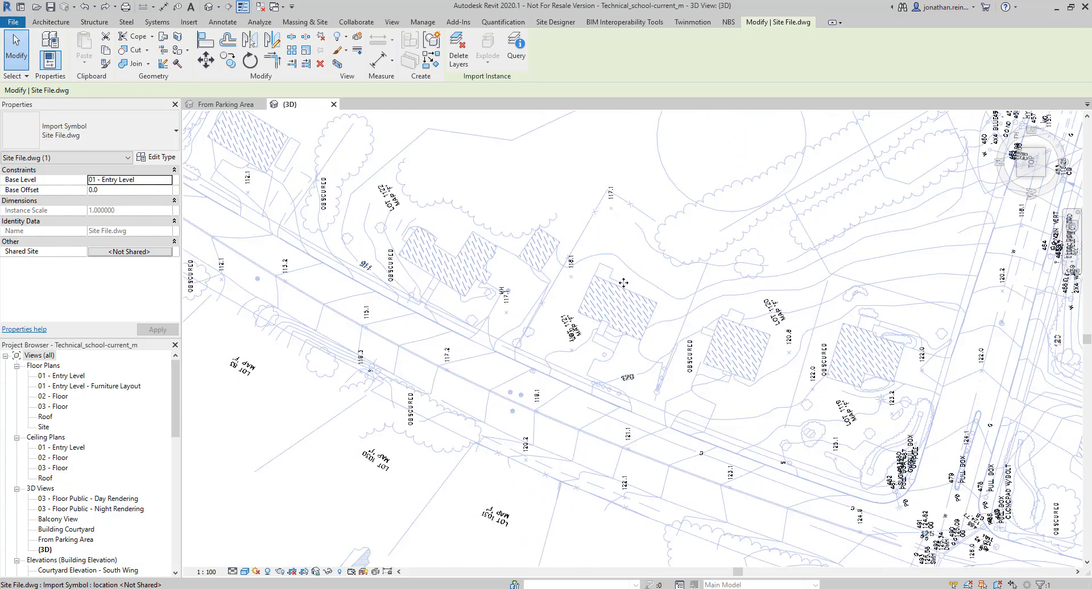
{"action": "scroll", "coordinate": [630, 303], "scroll_direction": "up", "scroll_amount": 5}
{"action": "key", "text": "Escape"}
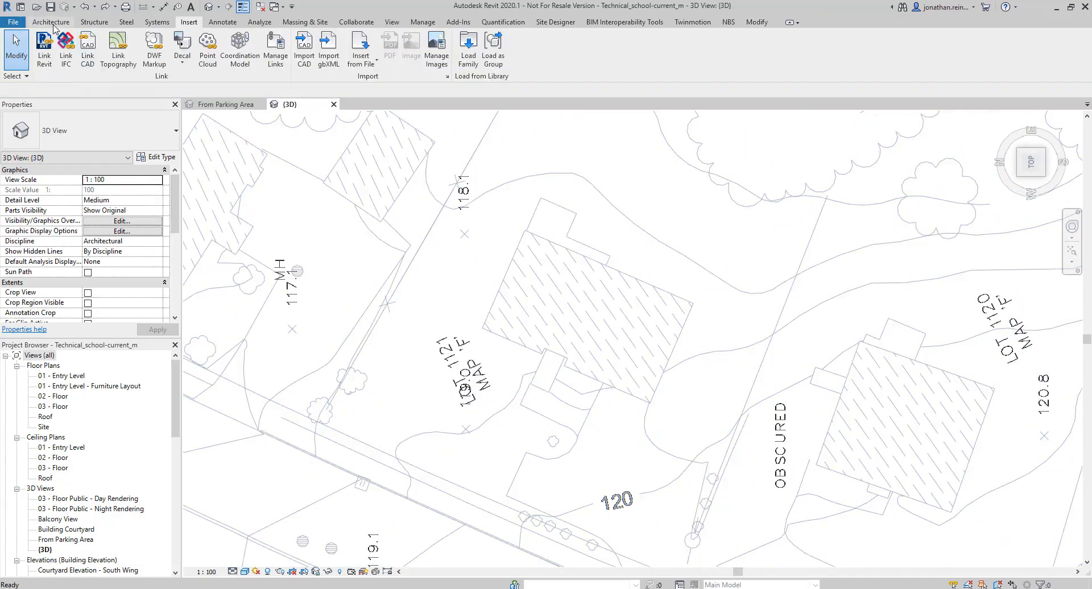
Set up an architectural wall of stacked type Exterior - Brick Over Block w Metal Stud, drawn by picking lines
{"action": "left_click", "coordinate": [51, 21]}
{"action": "left_click", "coordinate": [46, 62]}
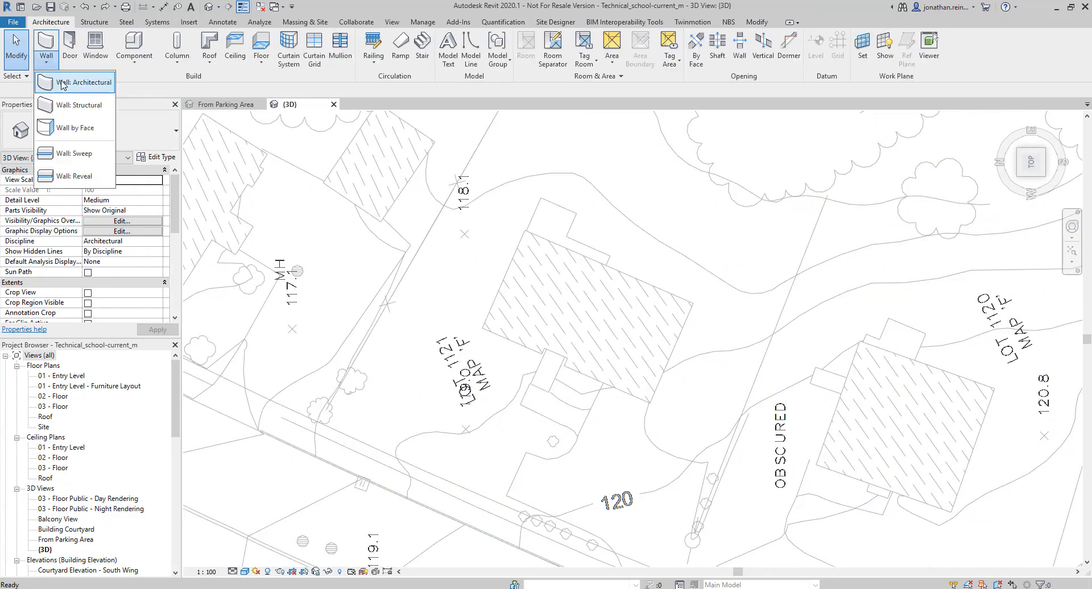
{"action": "left_click", "coordinate": [63, 83]}
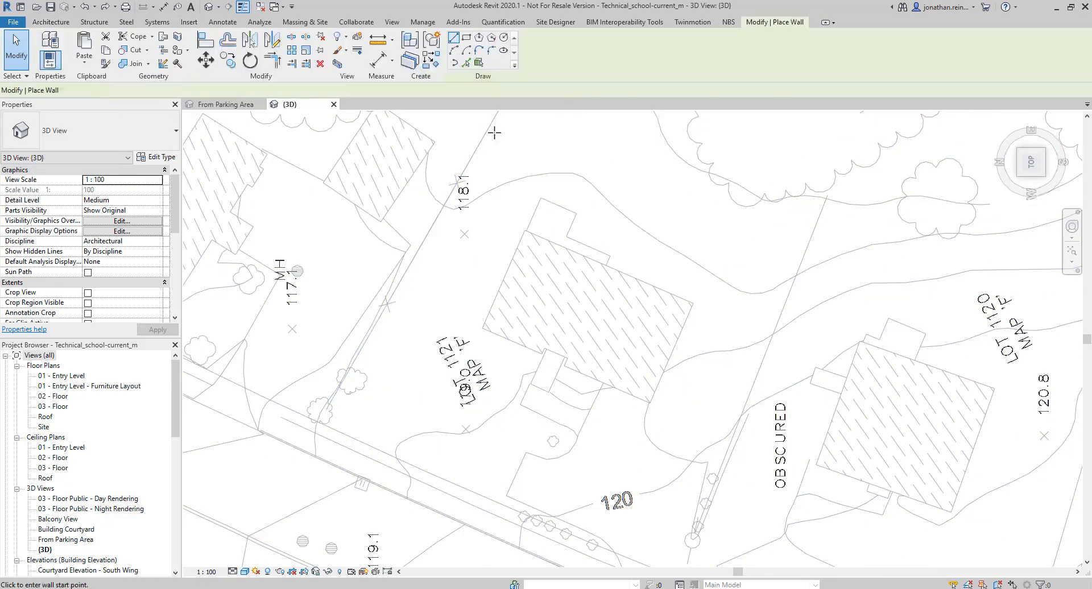
{"action": "left_click", "coordinate": [114, 130]}
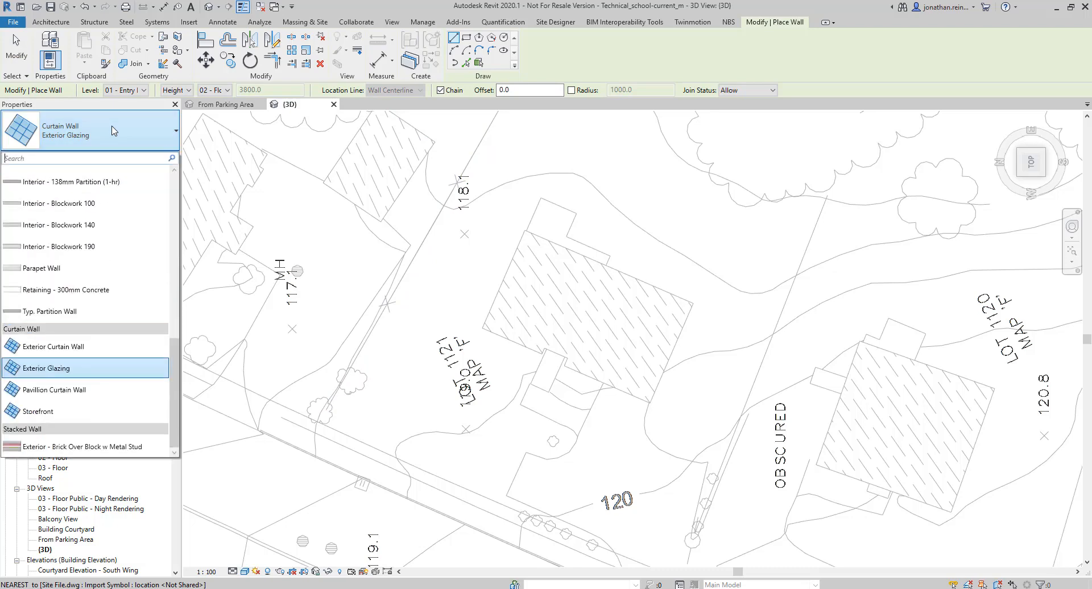
{"action": "left_click", "coordinate": [111, 447]}
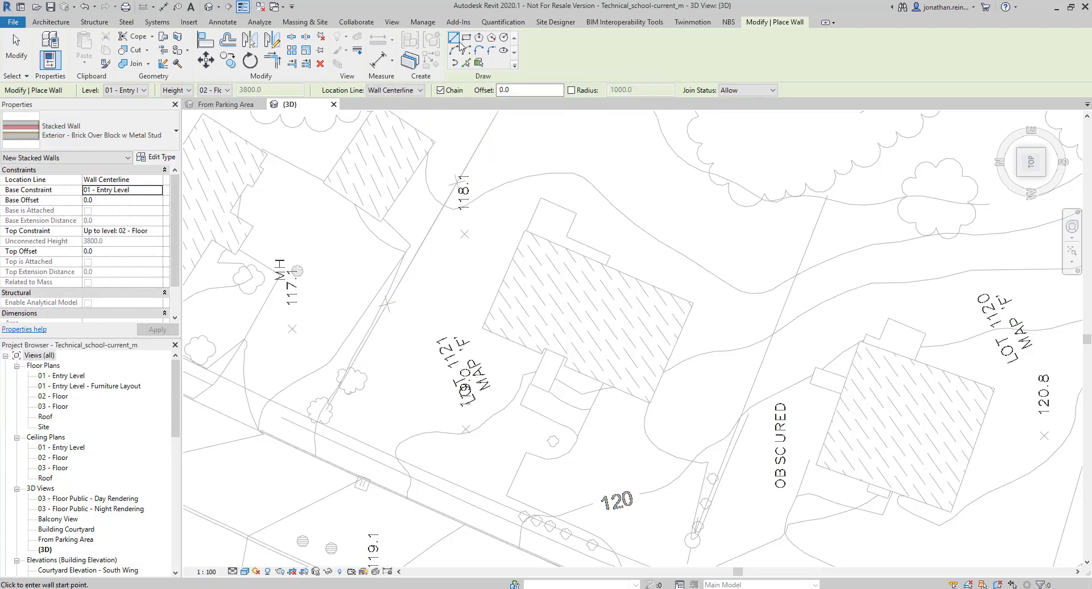
{"action": "left_click", "coordinate": [466, 62]}
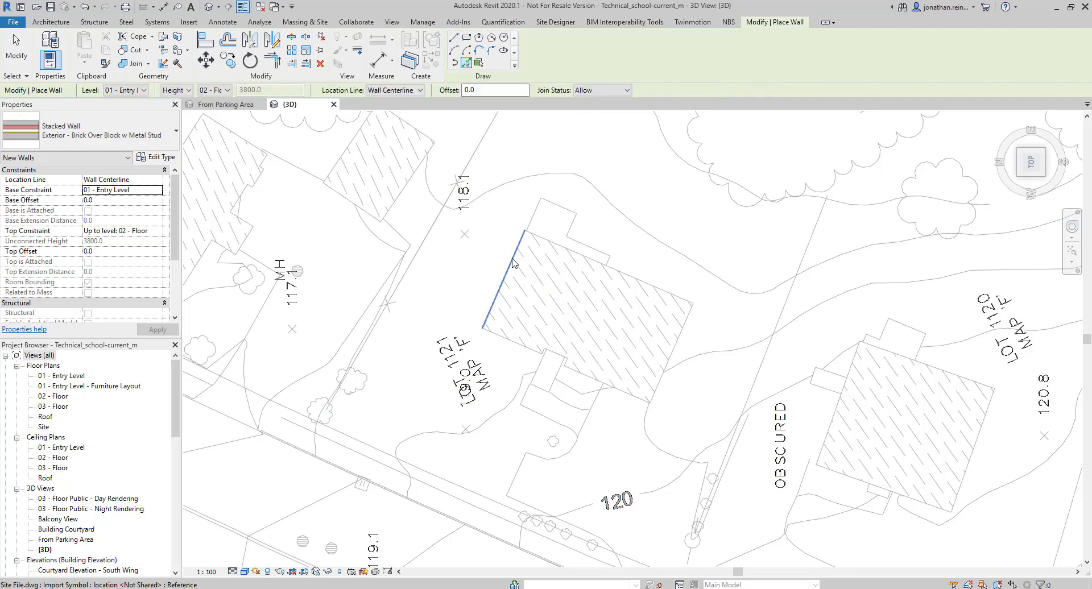
Create walls from the CAD lines around the Lot 1121 house footprint, leaving the gap at the entrance projection open
{"action": "scroll", "coordinate": [513, 263], "scroll_direction": "up", "scroll_amount": 1}
{"action": "scroll", "coordinate": [514, 263], "scroll_direction": "up", "scroll_amount": 1}
{"action": "left_click", "coordinate": [659, 264]}
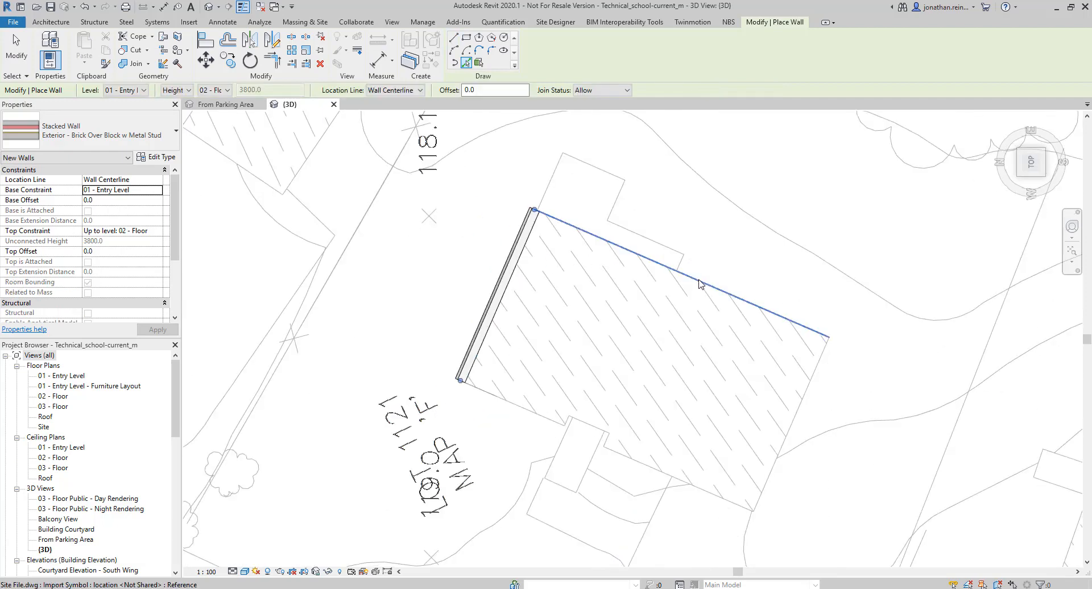
{"action": "left_click", "coordinate": [743, 321]}
{"action": "left_click", "coordinate": [780, 452]}
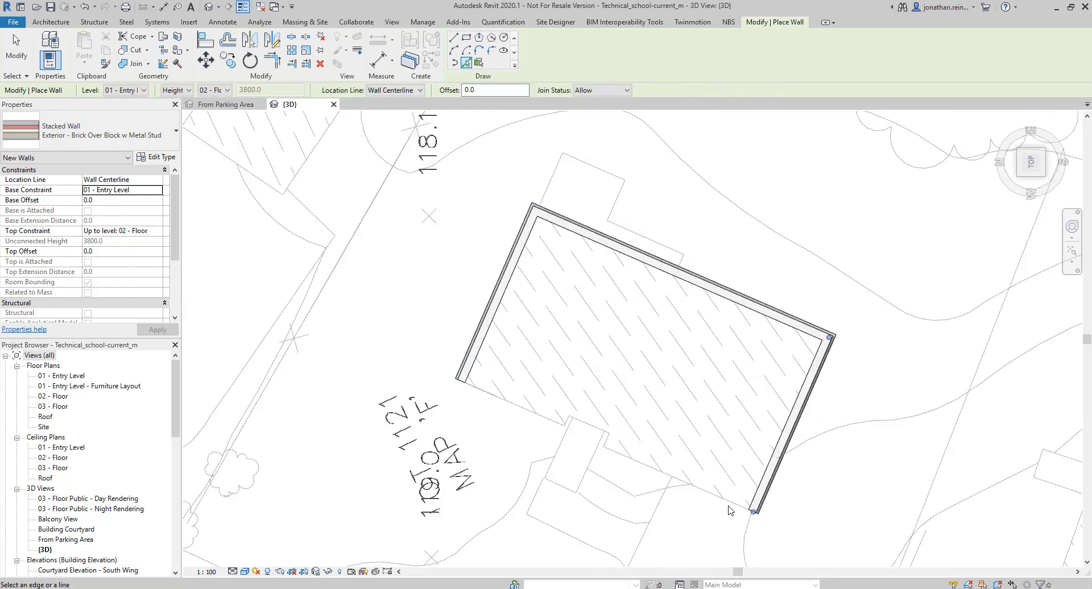
{"action": "left_click", "coordinate": [639, 489]}
{"action": "left_click", "coordinate": [514, 404]}
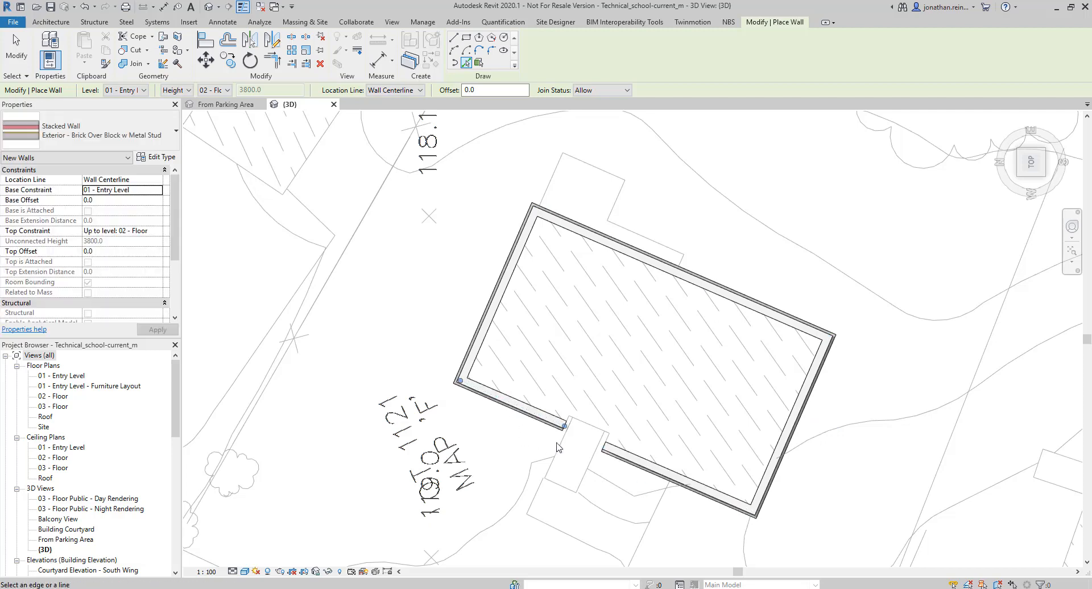
Add walls along the two long sides of the house's small entrance projection and finish placing walls
{"action": "left_click", "coordinate": [566, 448]}
{"action": "left_click", "coordinate": [592, 462]}
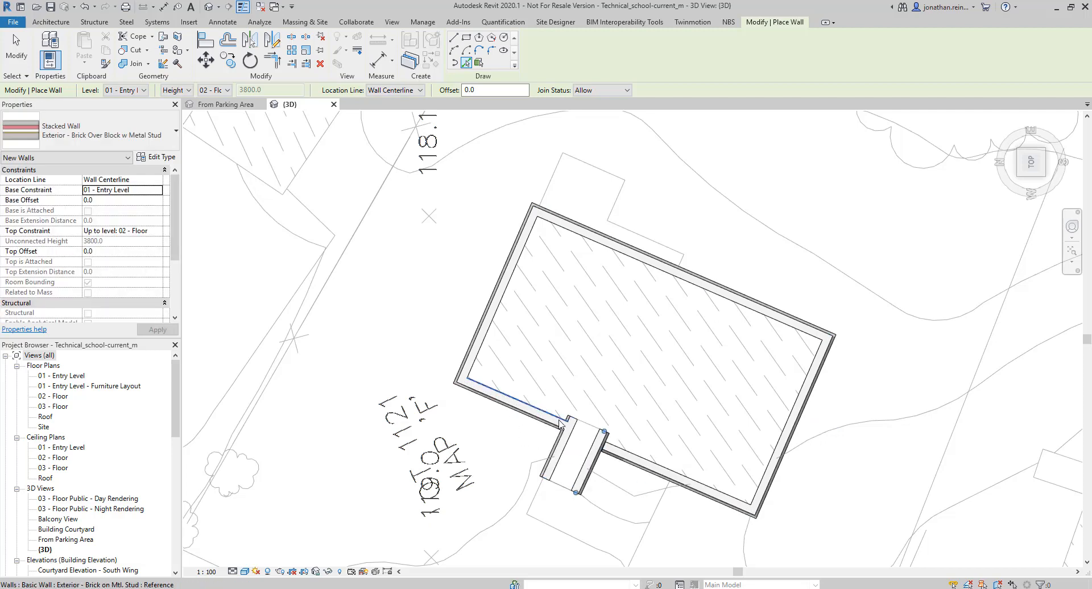
{"action": "key", "text": "Escape"}
{"action": "key", "text": "Escape"}
Query the small deck outline beside the Lot 1121 house in Site File.dwg and hide its DECK layer in the view
{"action": "scroll", "coordinate": [500, 392], "scroll_direction": "down", "scroll_amount": 3}
{"action": "left_click", "coordinate": [744, 332]}
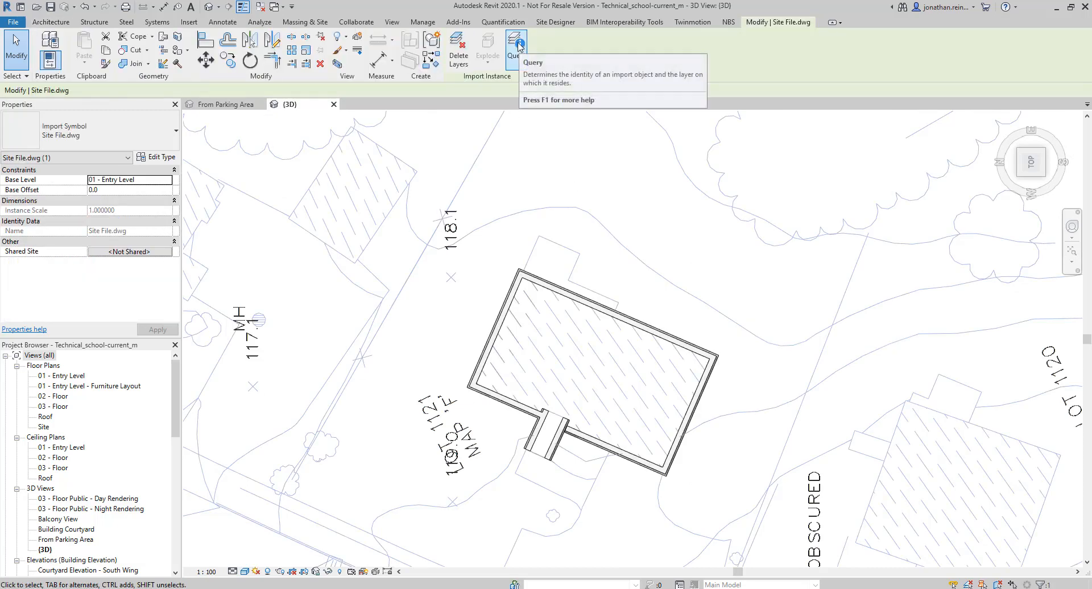
{"action": "left_click", "coordinate": [516, 50]}
{"action": "left_click", "coordinate": [576, 257]}
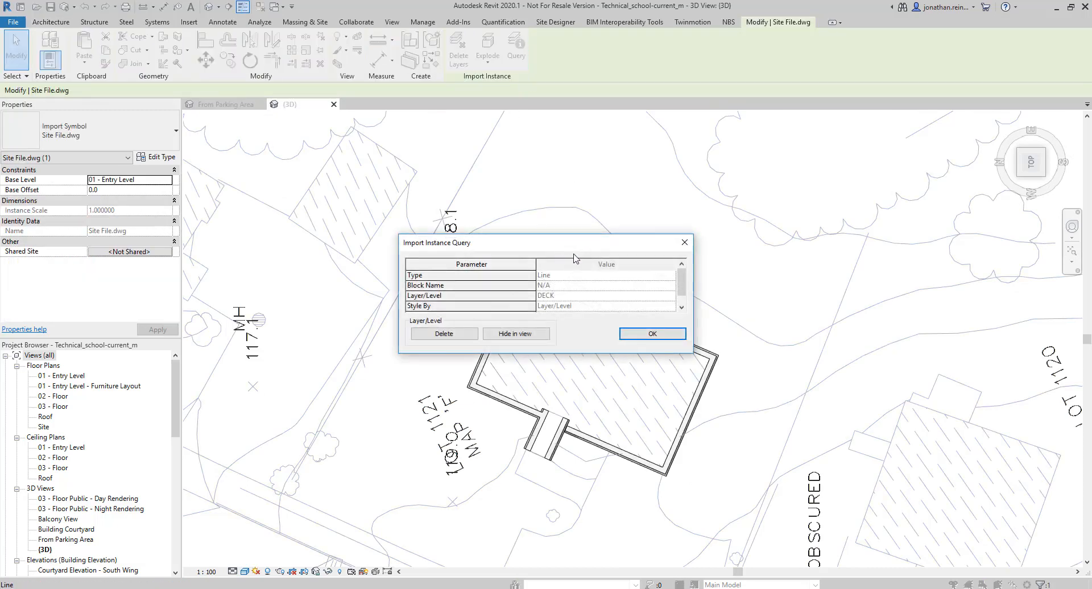
{"action": "left_click", "coordinate": [510, 335]}
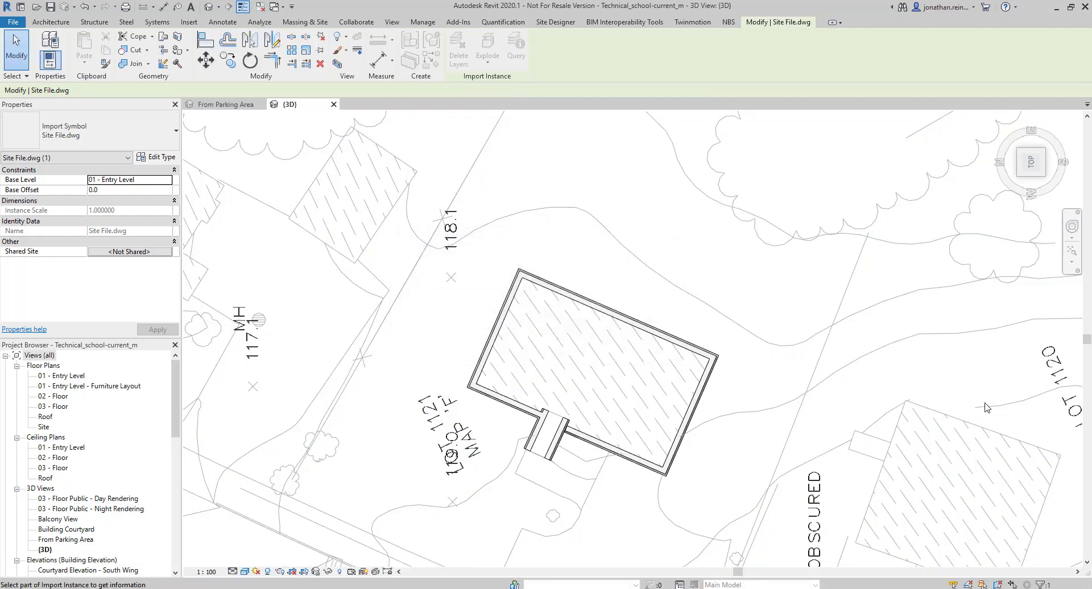
{"action": "scroll", "coordinate": [579, 341], "scroll_direction": "down", "scroll_amount": 5}
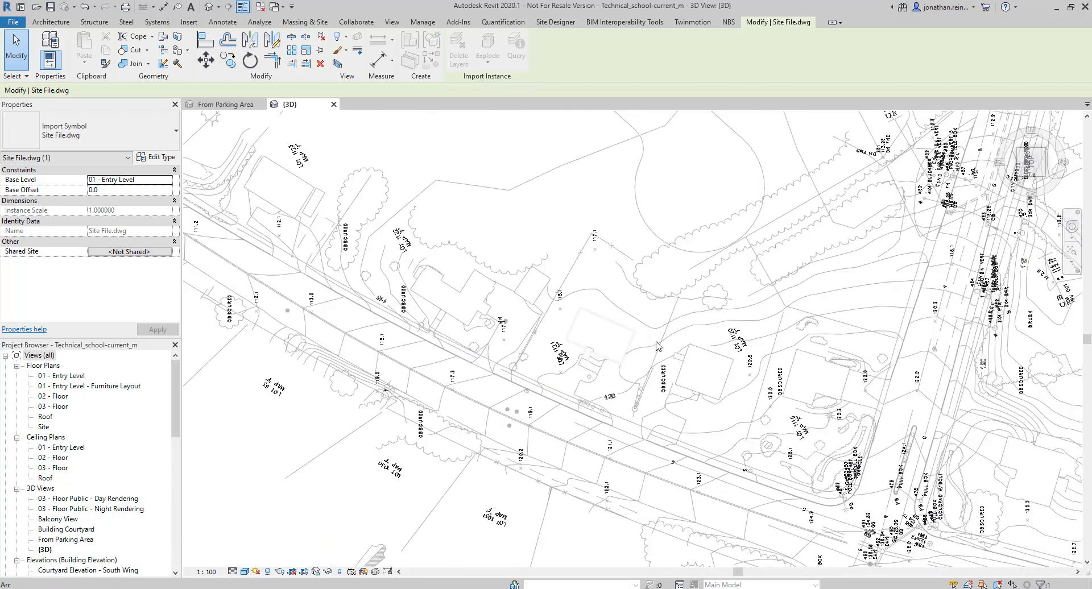
{"action": "scroll", "coordinate": [656, 346], "scroll_direction": "down", "scroll_amount": 5}
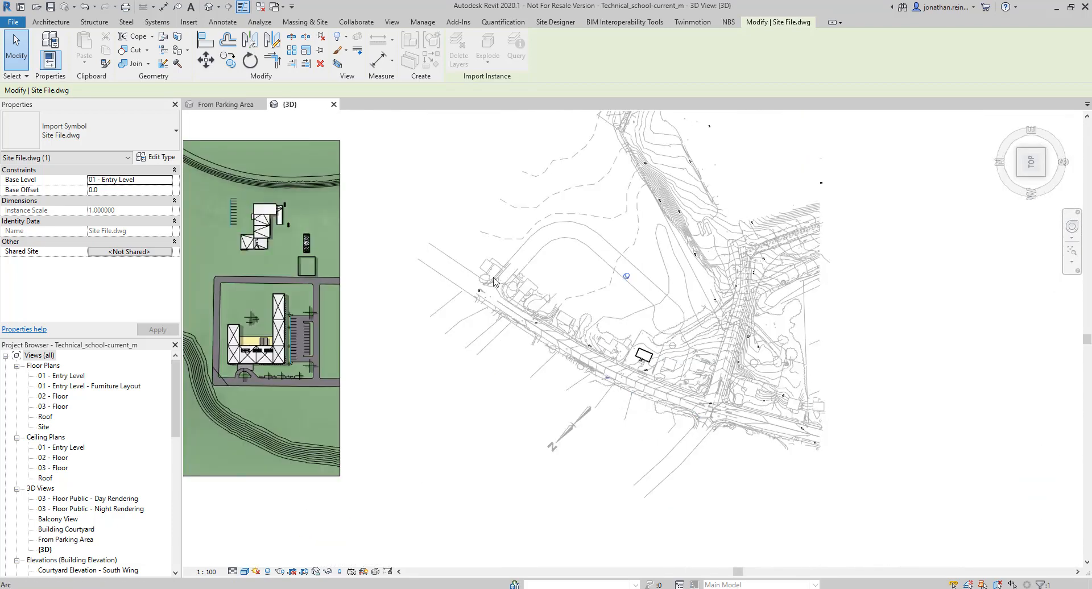
{"action": "scroll", "coordinate": [762, 403], "scroll_direction": "down", "scroll_amount": 2}
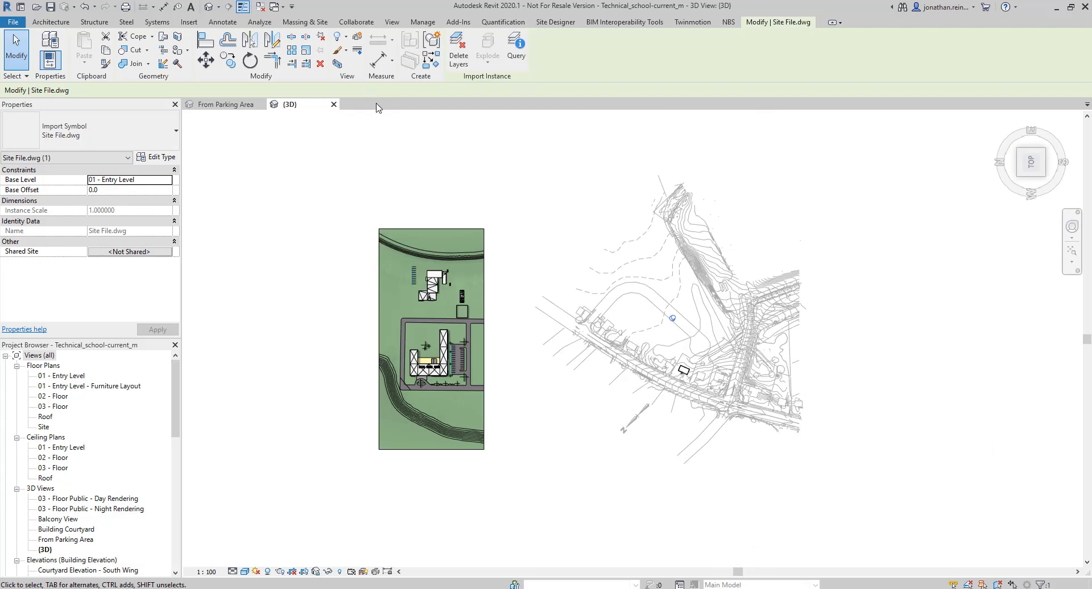
{"action": "left_click", "coordinate": [534, 166]}
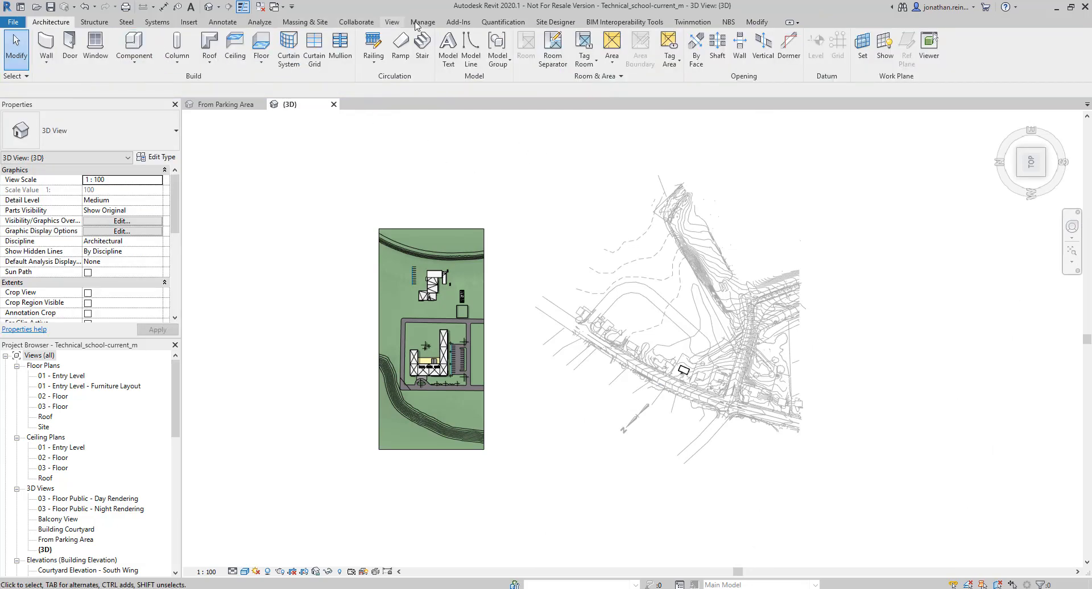
Review the project's Revit and IFC links in Manage Links, and unload the Site File.dwg CAD link
{"action": "left_click", "coordinate": [423, 21]}
{"action": "left_click", "coordinate": [739, 50]}
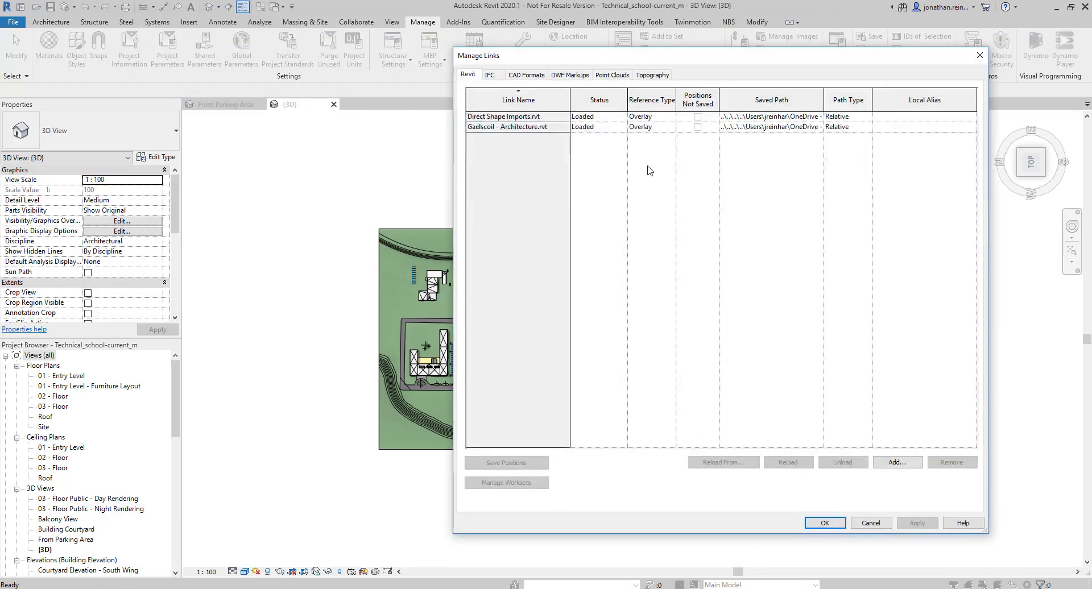
{"action": "left_click", "coordinate": [529, 116]}
{"action": "left_click_drag", "start_coordinate": [549, 63], "coordinate": [650, 65]}
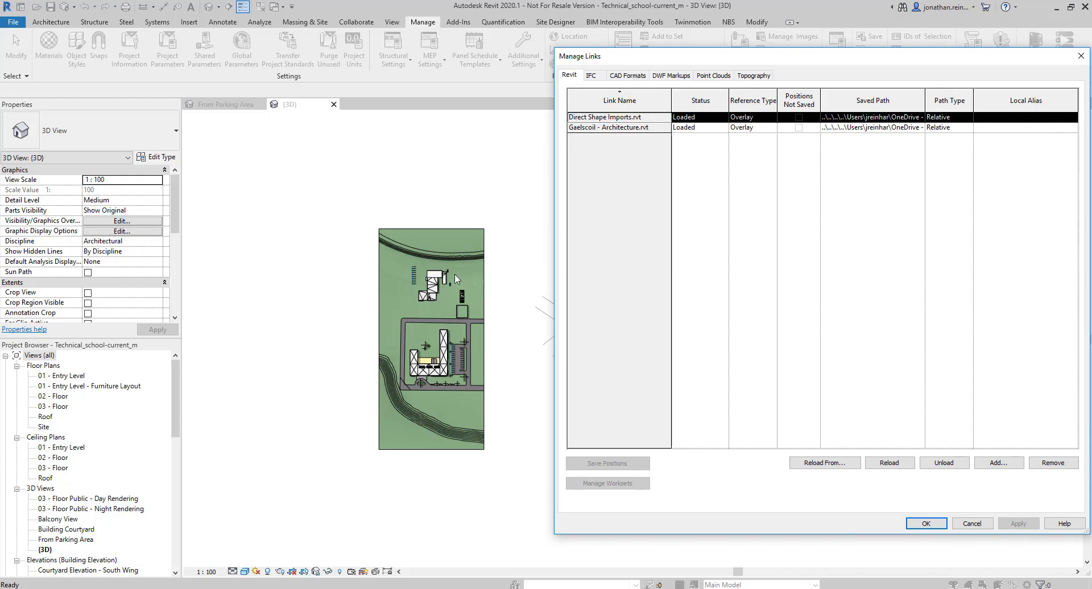
{"action": "left_click", "coordinate": [590, 77]}
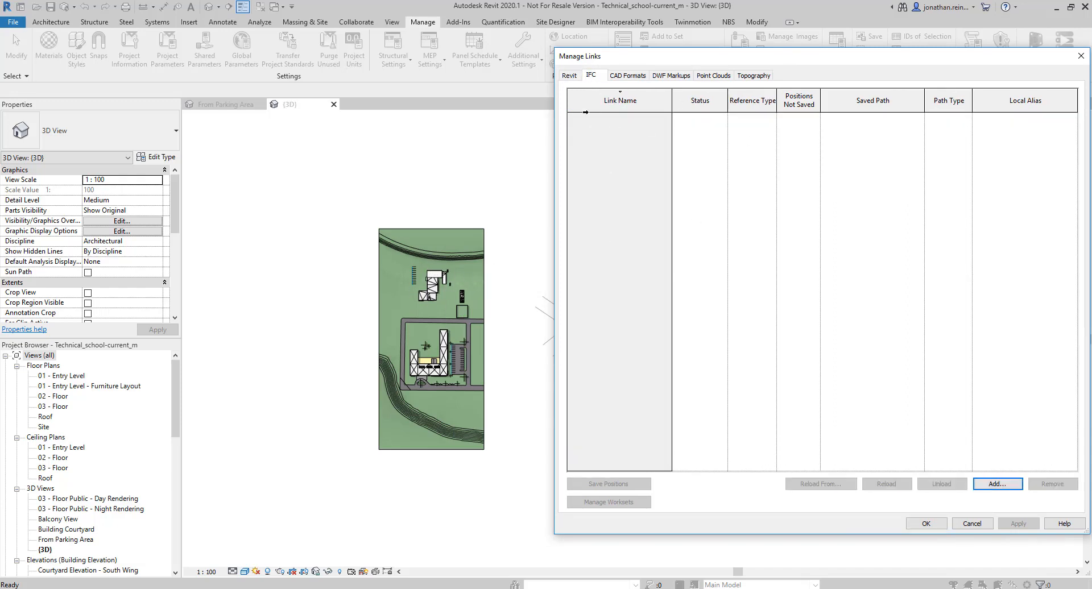
{"action": "left_click", "coordinate": [628, 76]}
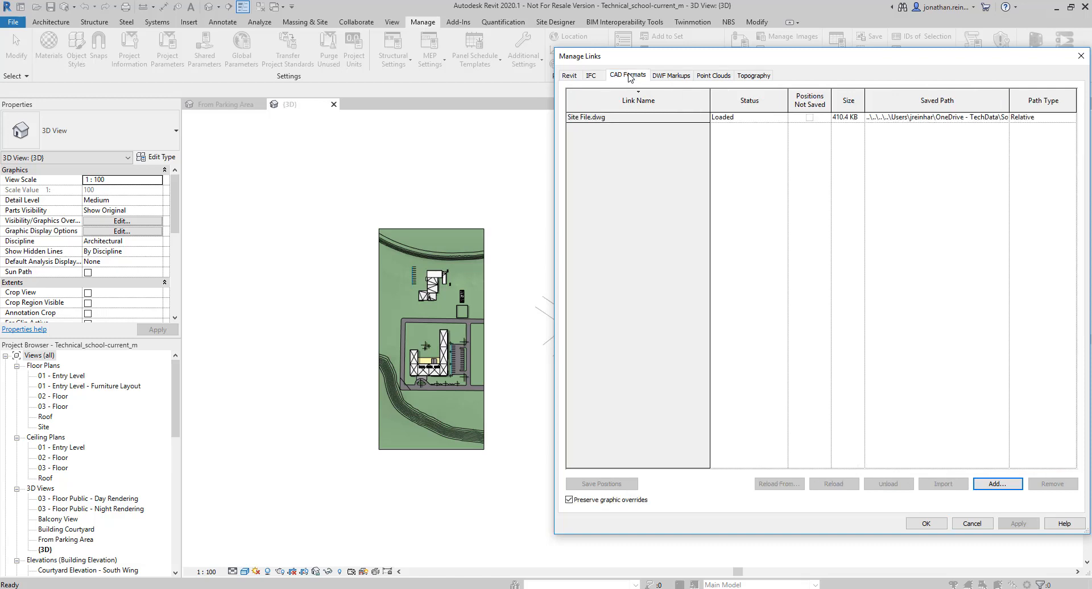
{"action": "left_click", "coordinate": [582, 120]}
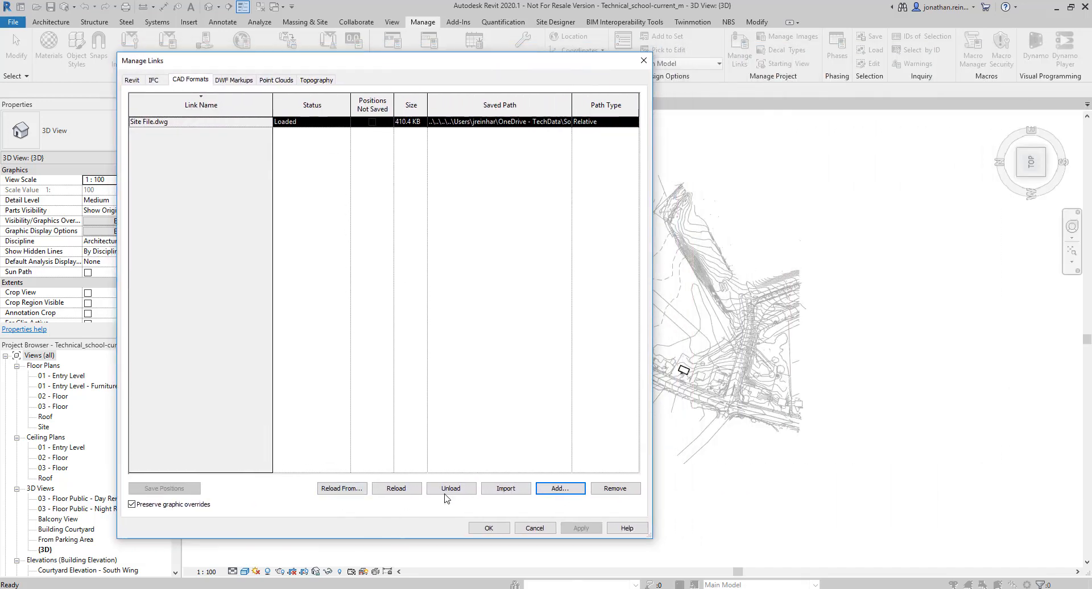
{"action": "left_click", "coordinate": [458, 489]}
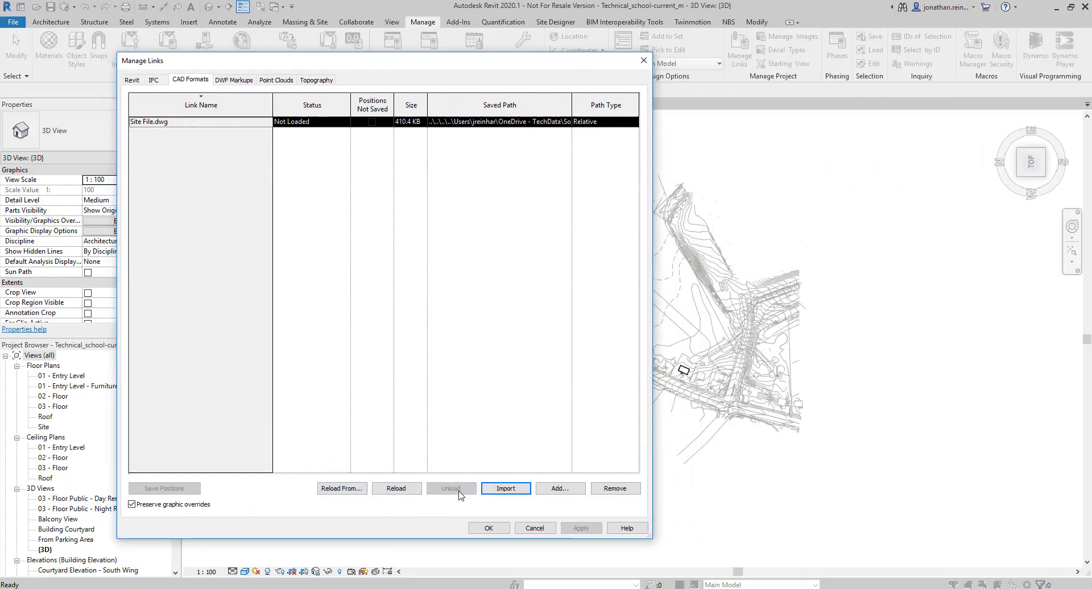
{"action": "left_click", "coordinate": [489, 529]}
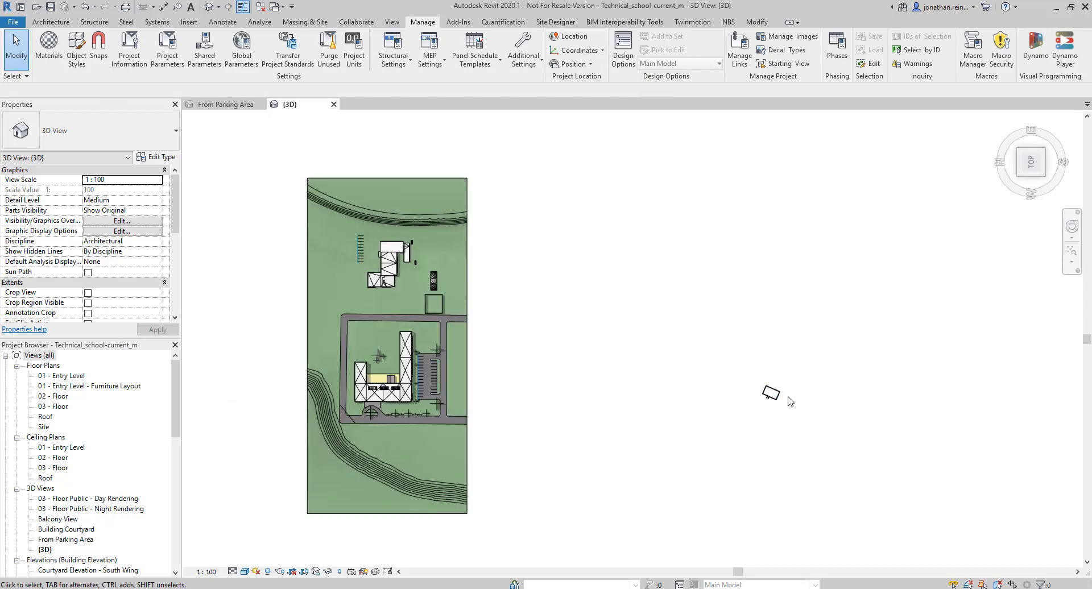
Examine the traced house walls on their own, selecting one of the short end walls
{"action": "left_click", "coordinate": [780, 396]}
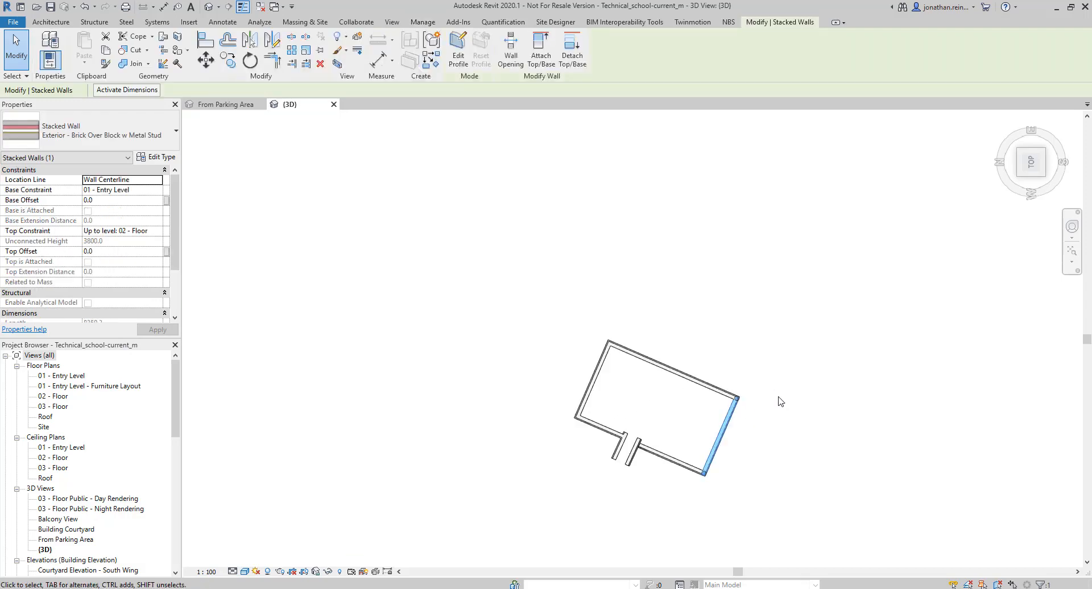
{"action": "scroll", "coordinate": [780, 401], "scroll_direction": "down", "scroll_amount": 5}
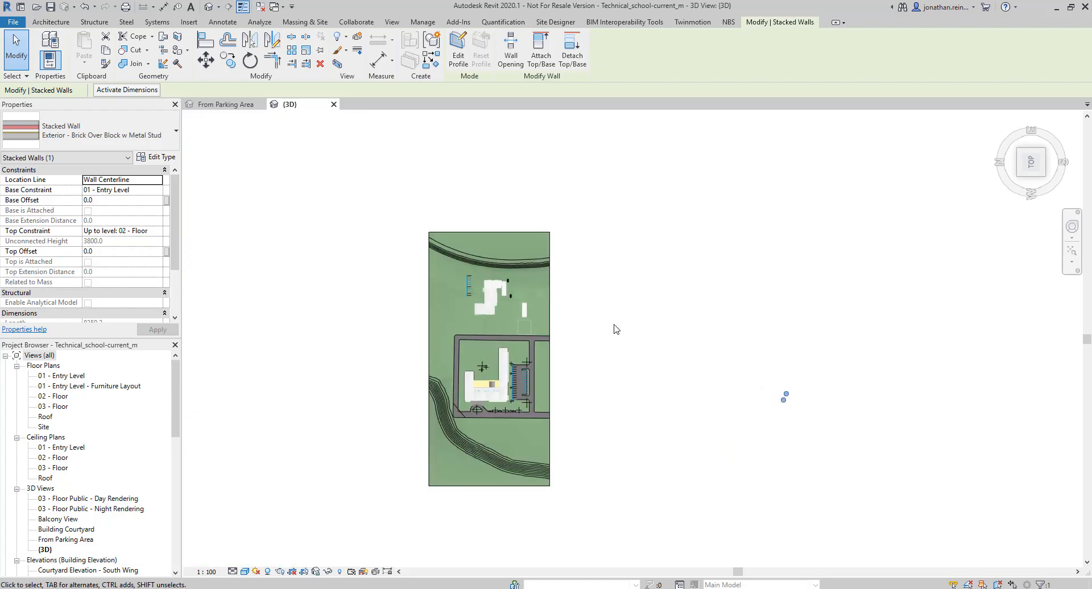
{"action": "middle_click_drag", "start_coordinate": [614, 329], "coordinate": [674, 336]}
Inspect the linked models Gaelscoil - Architecture.rvt and Direct Shape Imports.rvt in an angled 3D view, selecting each one
{"action": "middle_click_drag", "start_coordinate": [703, 407], "coordinate": [660, 257], "text": "shift"}
{"action": "middle_click_drag", "start_coordinate": [783, 304], "coordinate": [711, 338]}
{"action": "scroll", "coordinate": [609, 269], "scroll_direction": "up", "scroll_amount": 5}
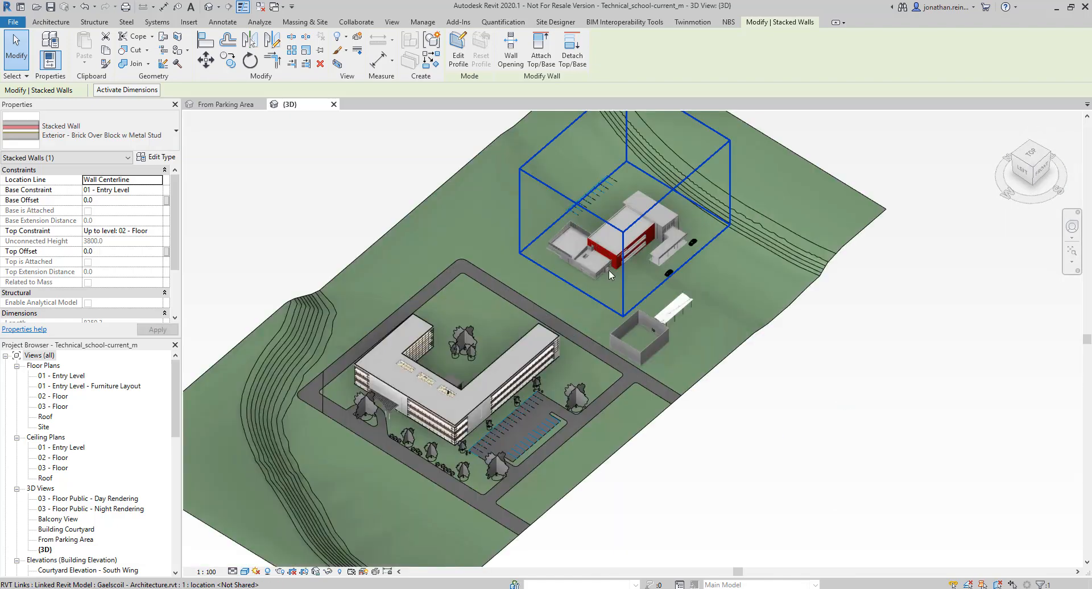
{"action": "left_click", "coordinate": [610, 260]}
{"action": "middle_click_drag", "start_coordinate": [674, 377], "coordinate": [594, 395], "text": "shift"}
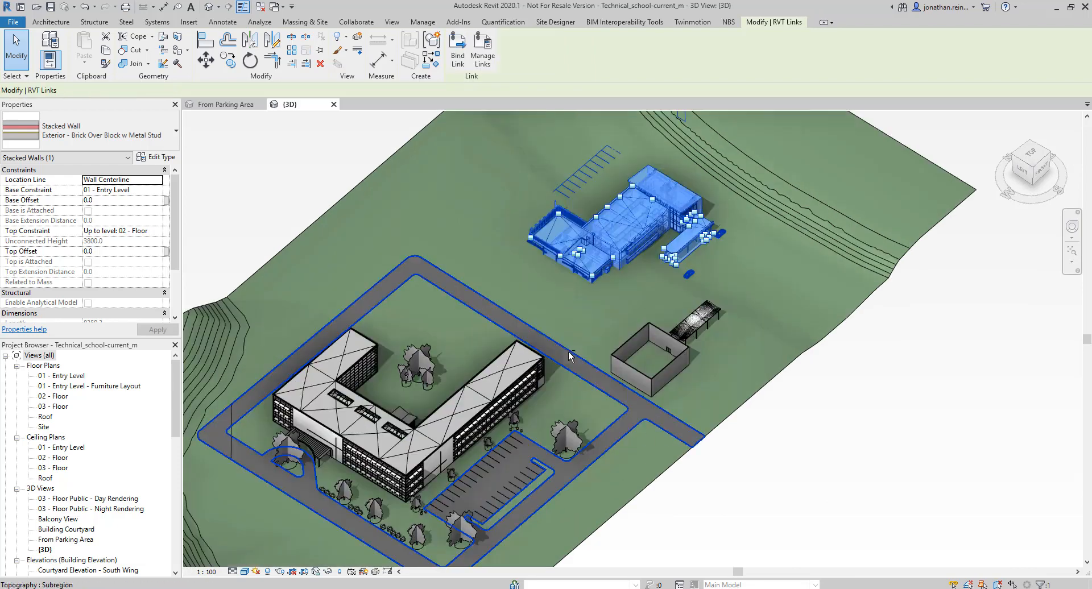
{"action": "middle_click_drag", "start_coordinate": [568, 350], "coordinate": [715, 224], "text": "shift"}
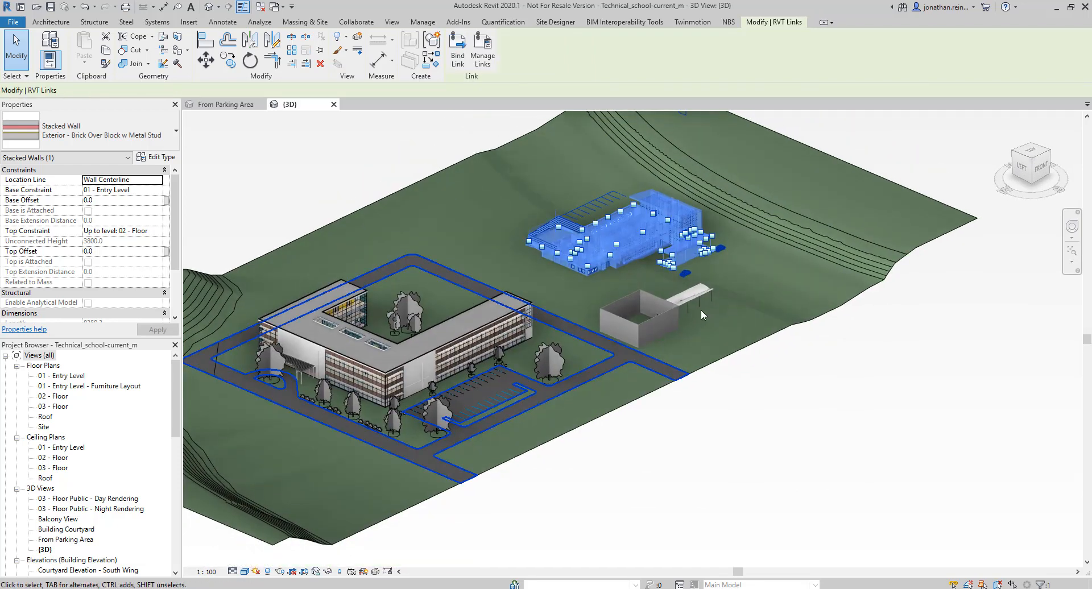
{"action": "left_click", "coordinate": [704, 295]}
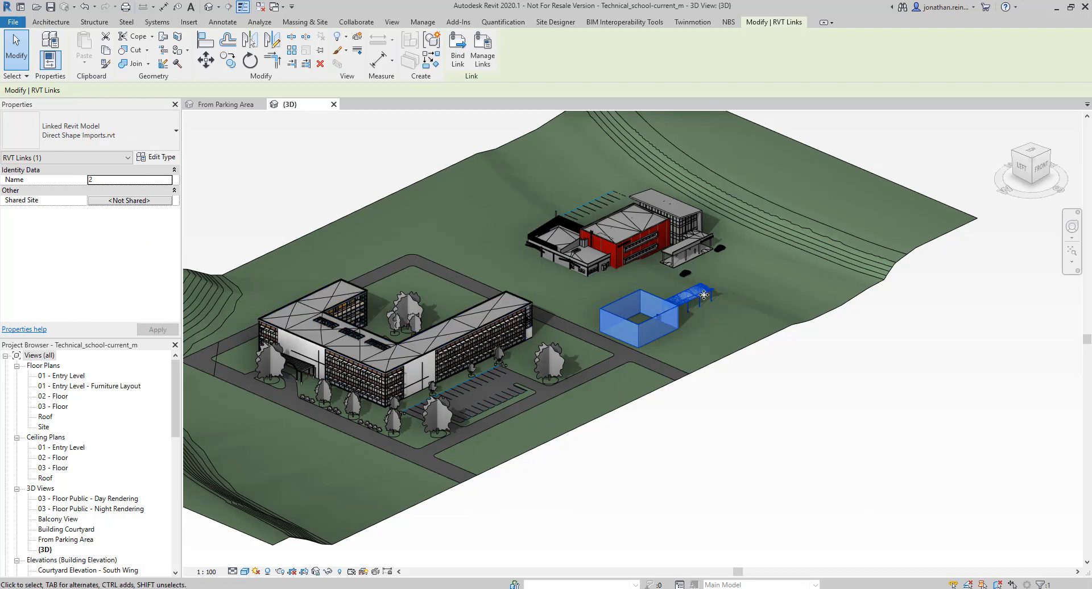
{"action": "left_click", "coordinate": [641, 237]}
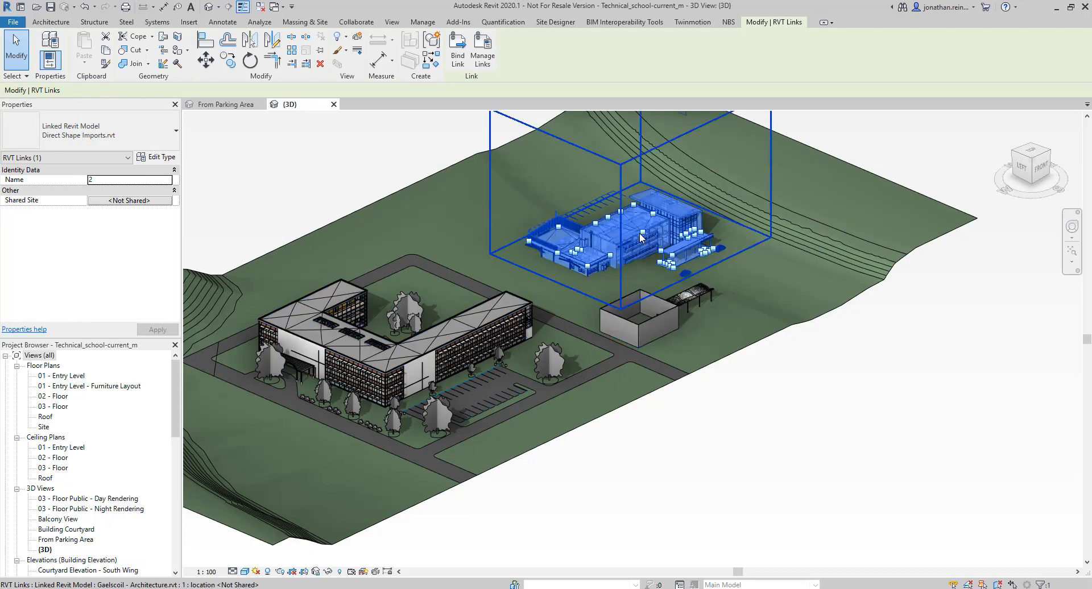